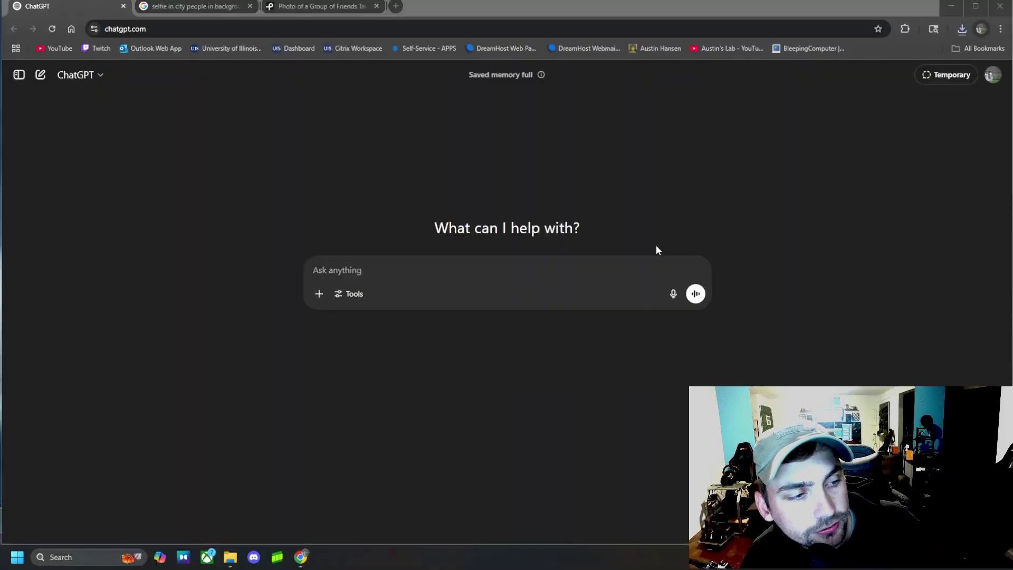
- Open the Pexels photo of friends taking a groupie and examine the pedestrian in the background beneath the raised arm
left_click(406, 265)
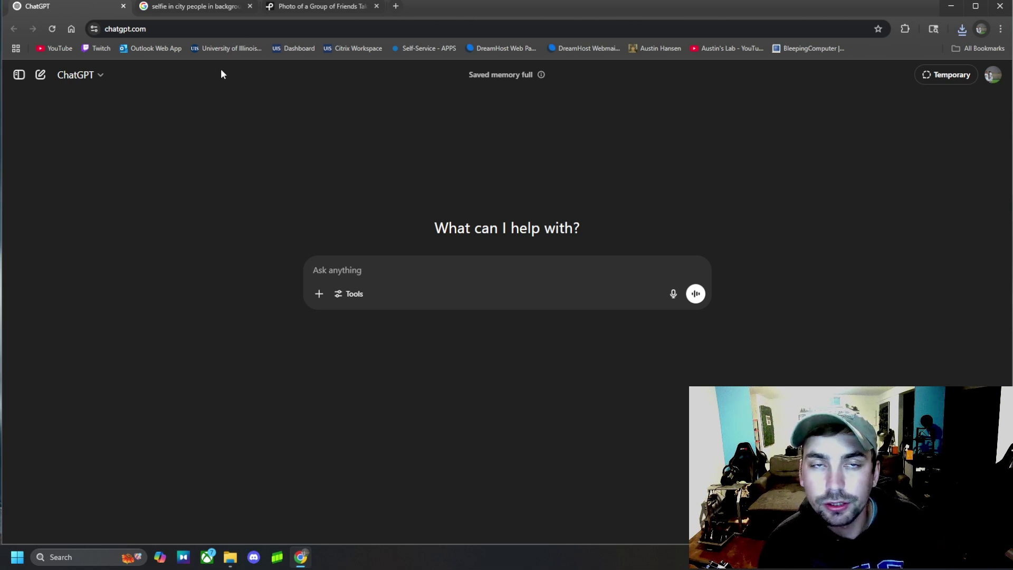
left_click(202, 7)
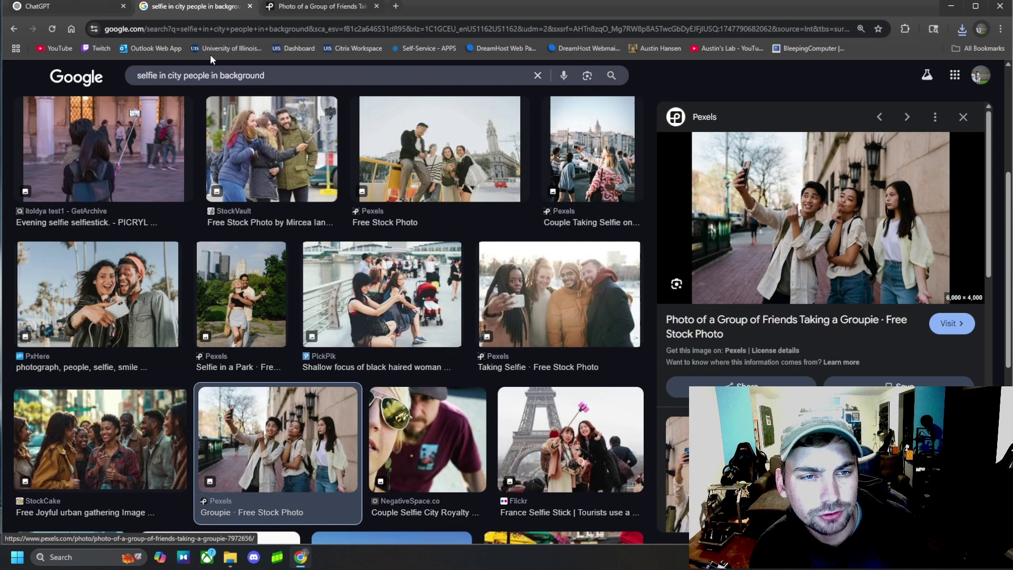
left_click(308, 11)
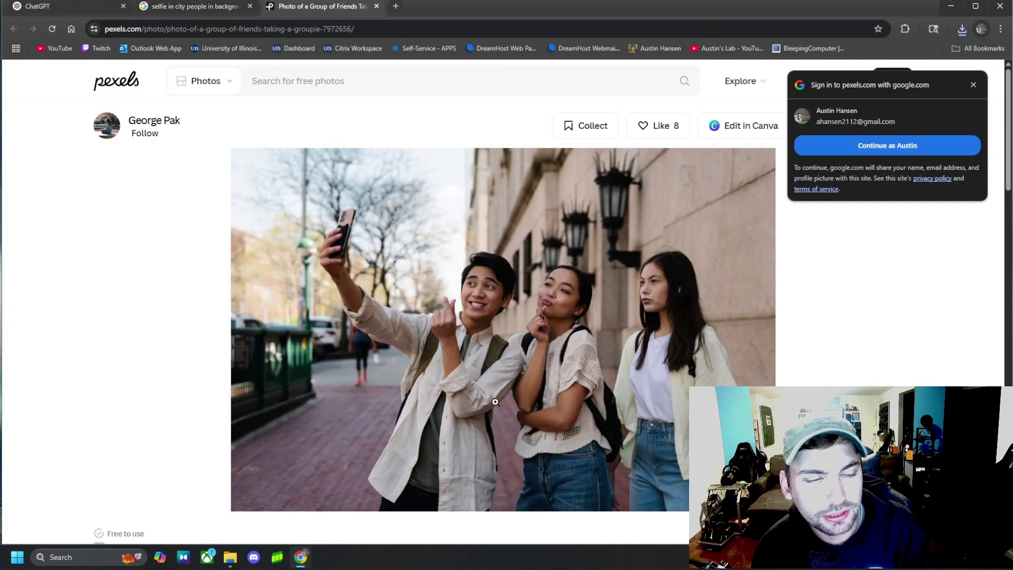
left_click(360, 351)
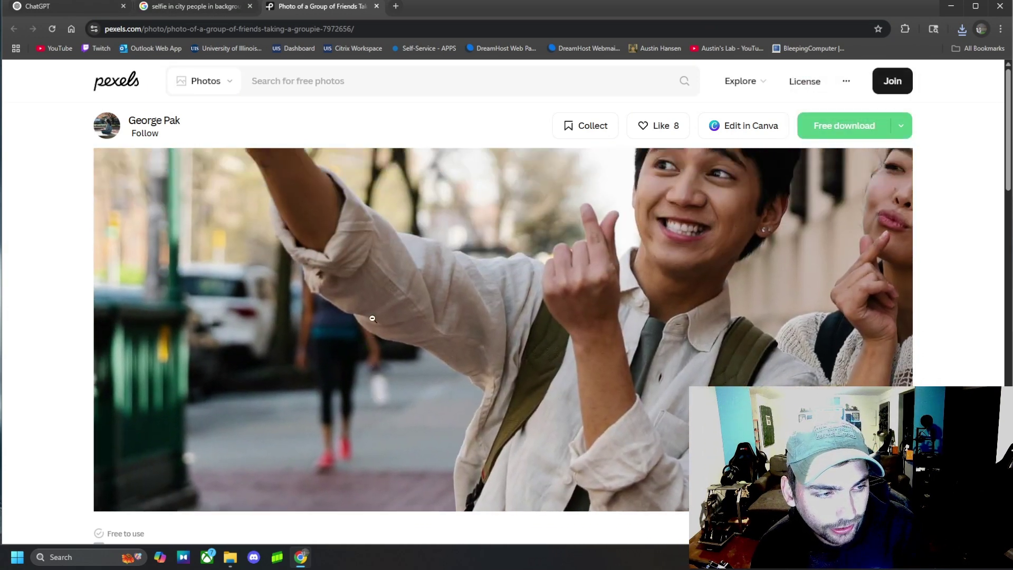
left_click(360, 333)
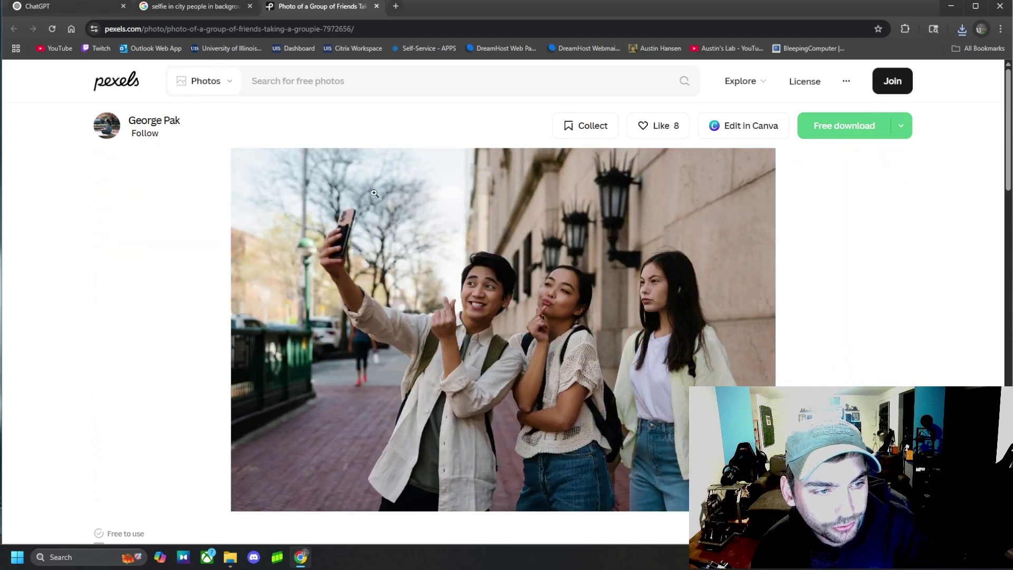
- Save the Pexels groupie photo as a JPEG image in Downloads and return to ChatGPT
right_click(428, 284)
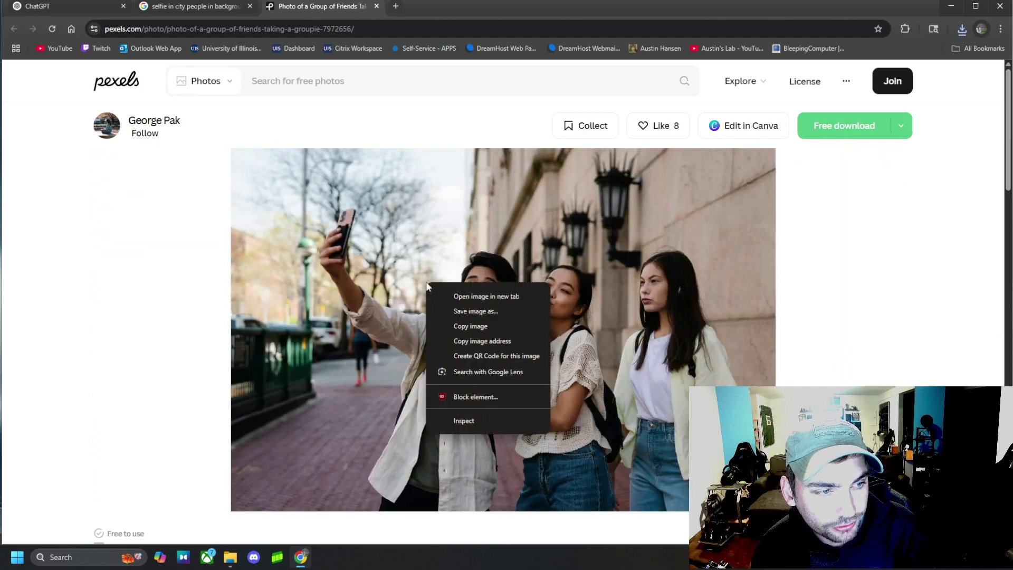
left_click(593, 278)
right_click(618, 285)
left_click(653, 305)
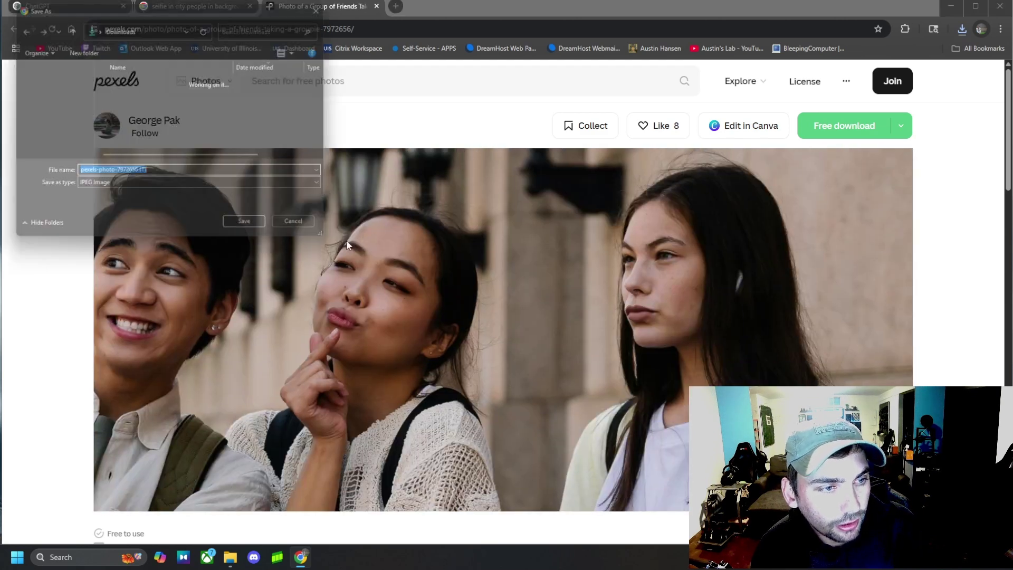
left_click(253, 230)
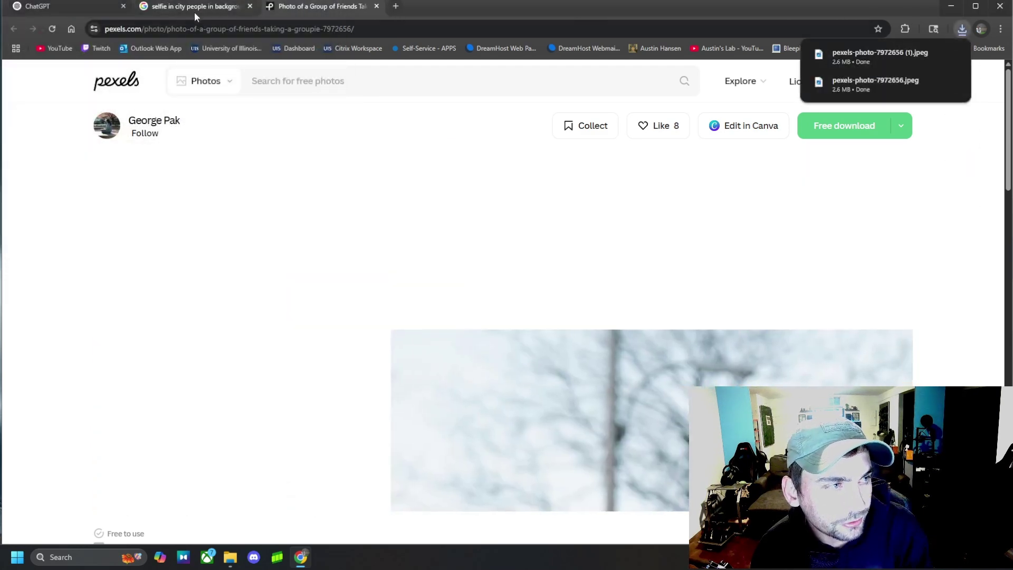
left_click(194, 11)
left_click(56, 8)
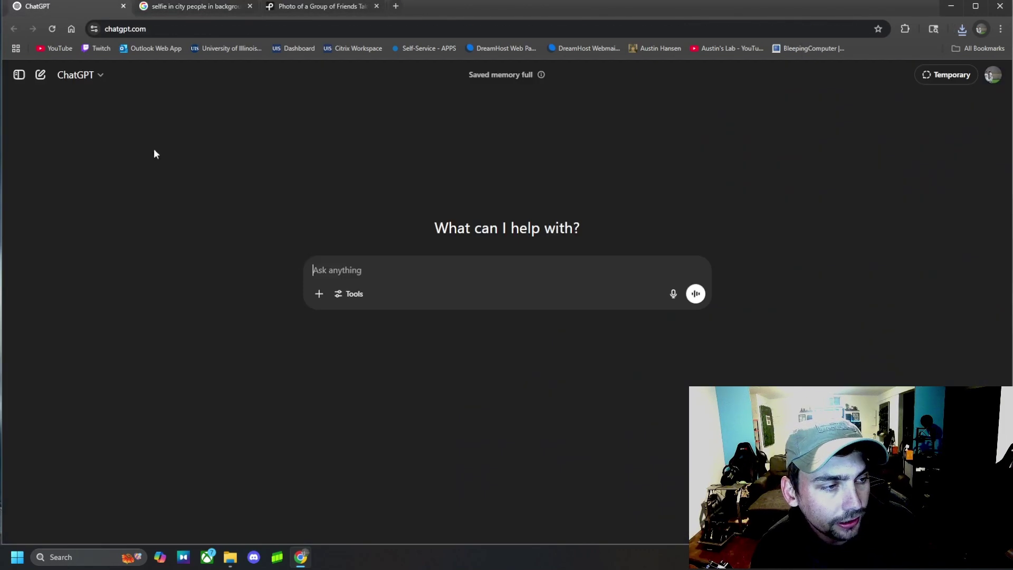
- Try to attach the downloaded groupie photo to the ChatGPT prompt
left_click(320, 296)
left_click(373, 319)
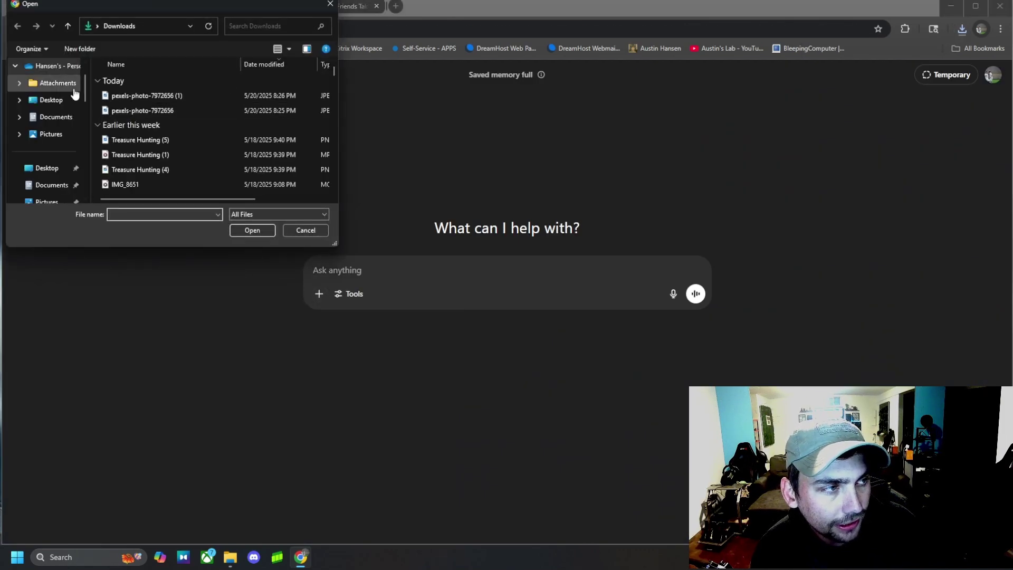
left_click(146, 96)
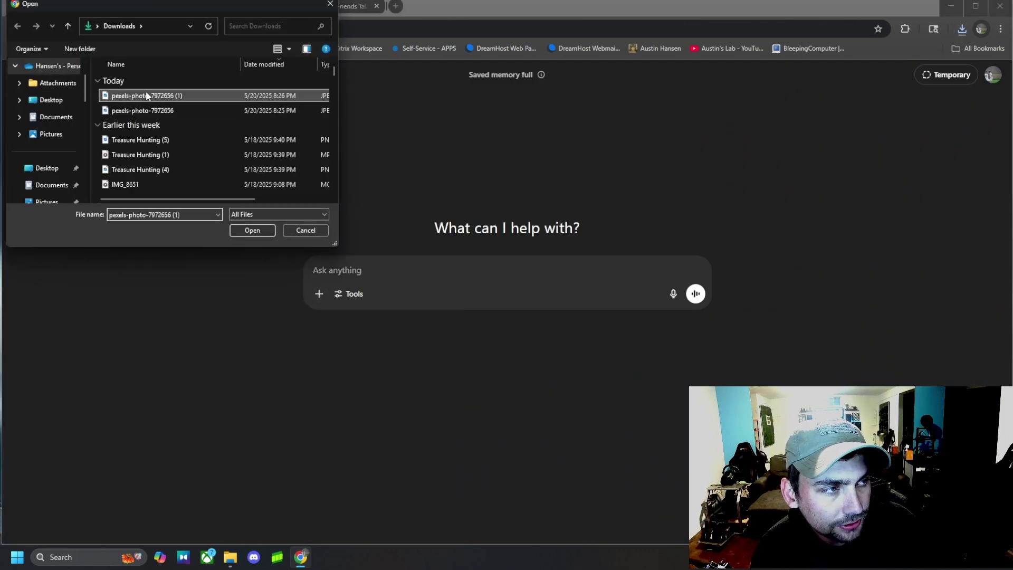
left_click(218, 121)
left_click(262, 230)
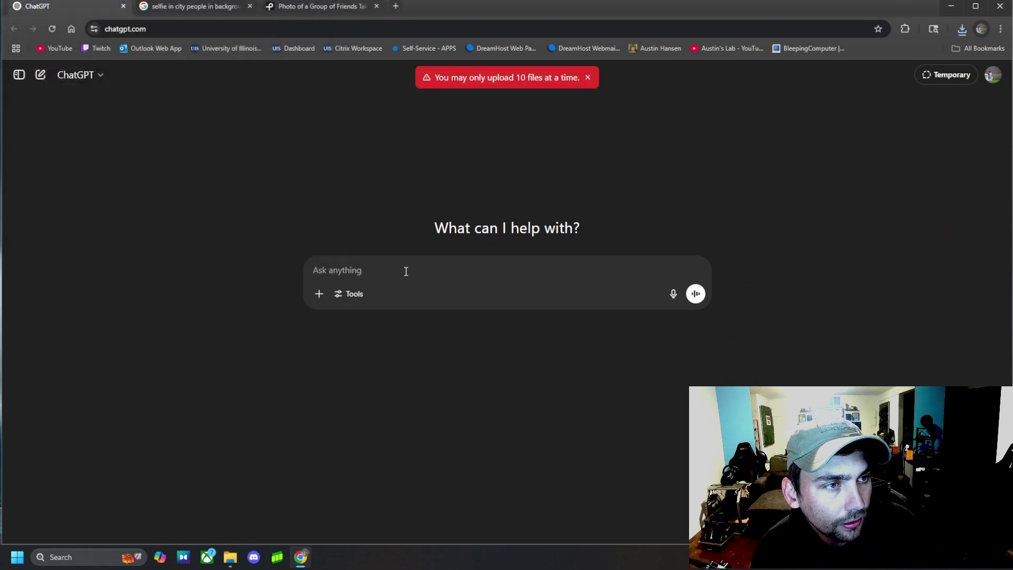
- Attach the file pexels-photo-7972656 (1) from Downloads to the ChatGPT prompt
left_click(319, 293)
left_click(343, 319)
left_click(139, 94)
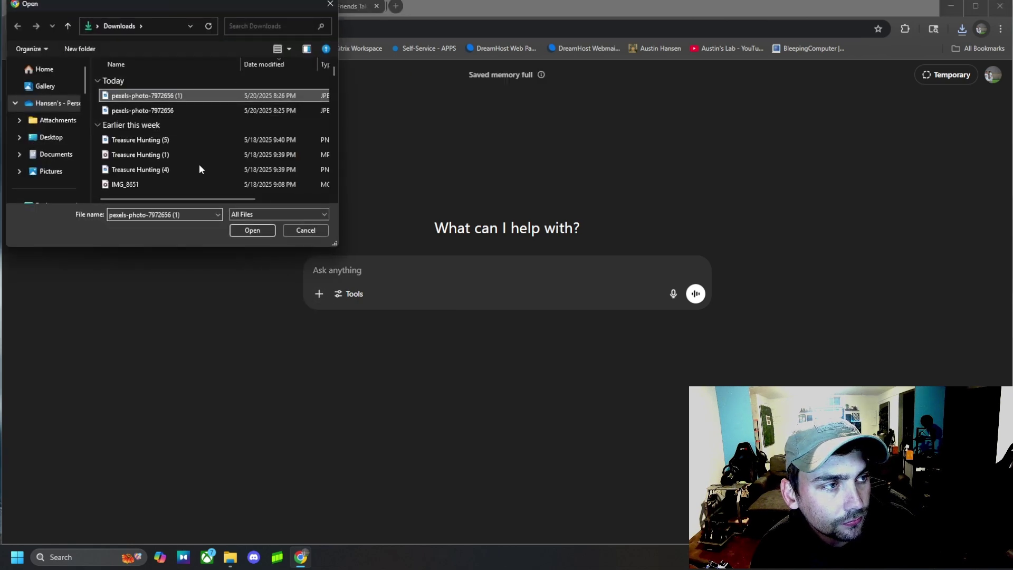
left_click(266, 231)
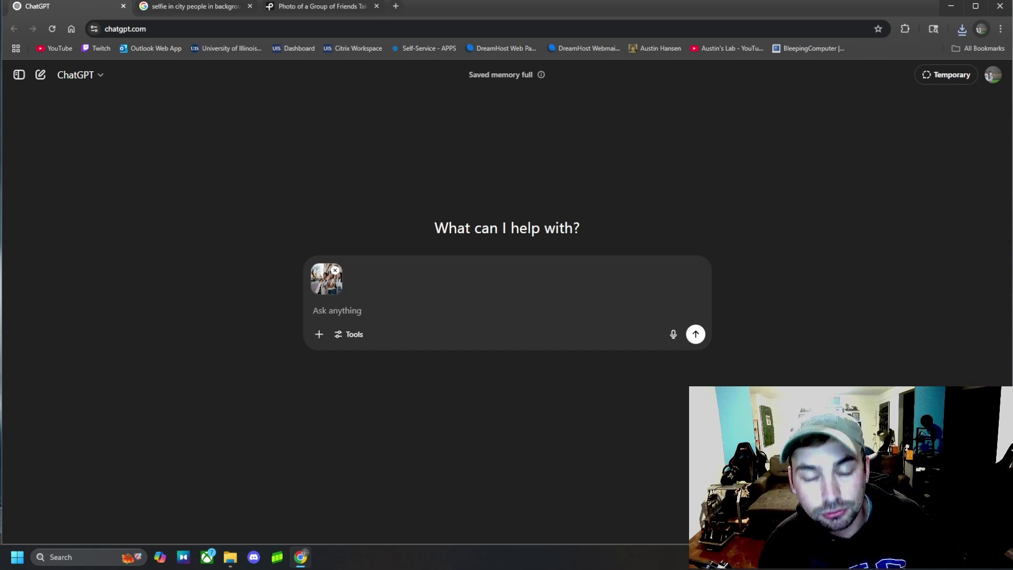
- Send a prompt to remove the person under the hand of the boy holding the cell phone, fill the space and keep everything else pixel-identical
type("I want this picture edited. I want to keep everything about the picture the exact same down to the pixel. I do however want one change to the original picture and that is removing the person under the boys hand who is holding the cell phone and taking a picture of the group. I want this person removed and the space filled in so it looks like was never there.")
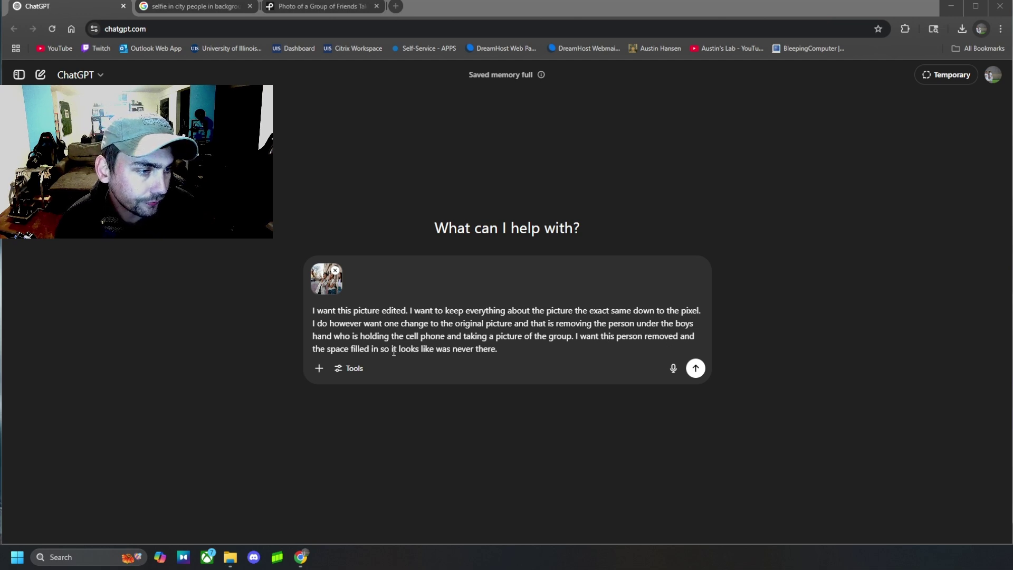
left_click(298, 10)
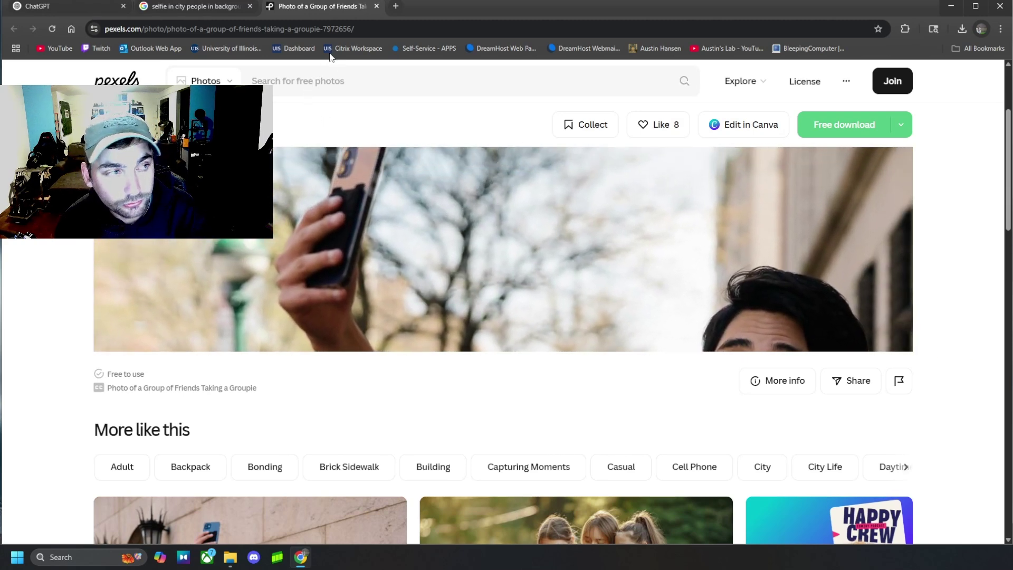
left_click(60, 6)
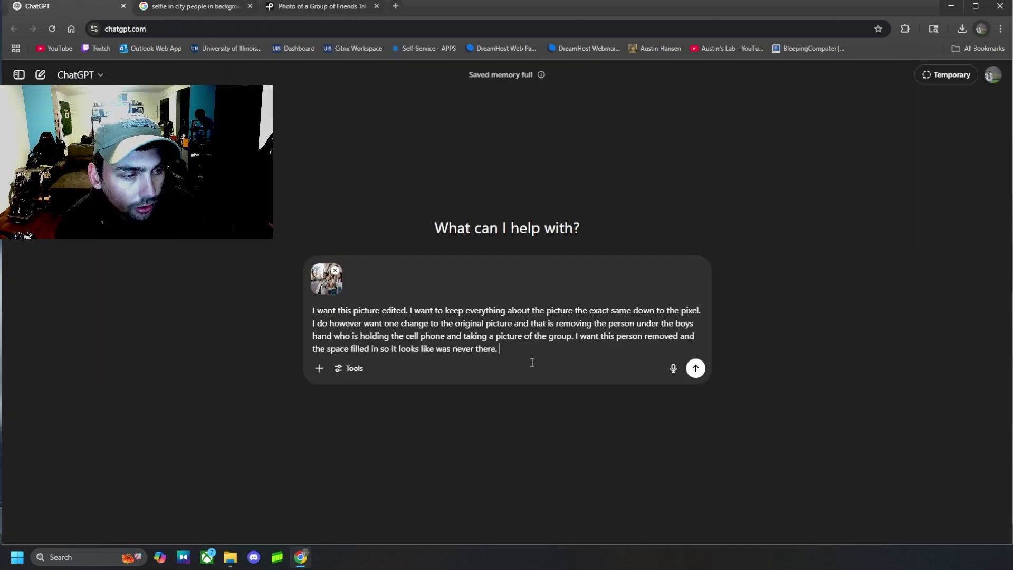
left_click(696, 368)
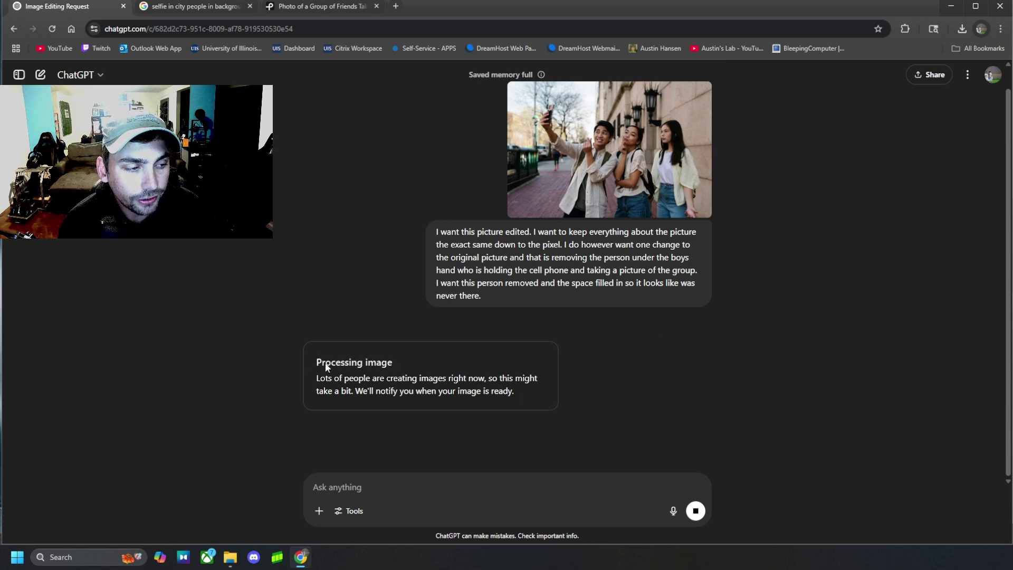
- Compare the generated image with the original photo and check the area where the pedestrian stood
left_click_drag(576, 409, 302, 364)
left_click(747, 394)
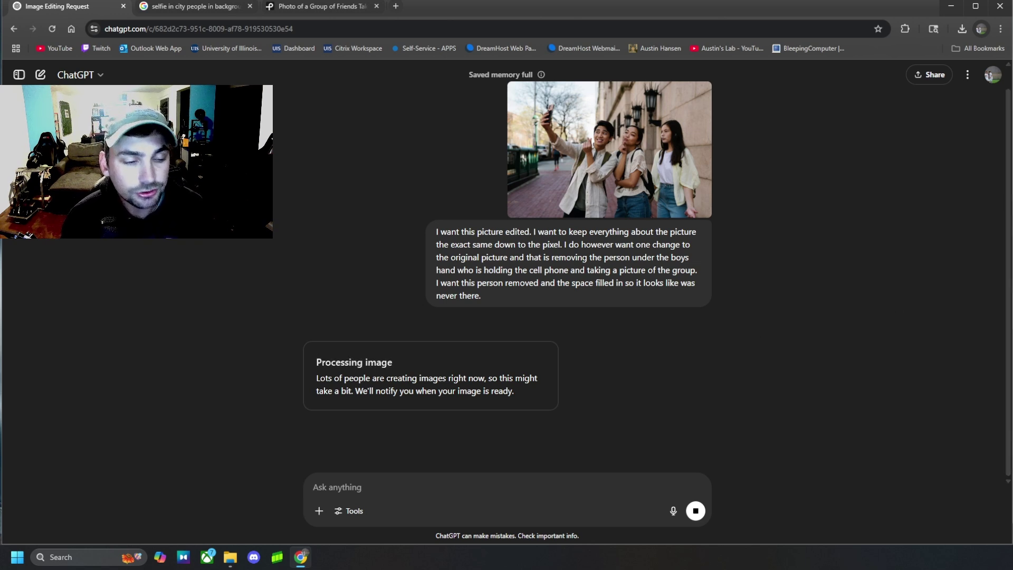
scroll(699, 285, "down", 2)
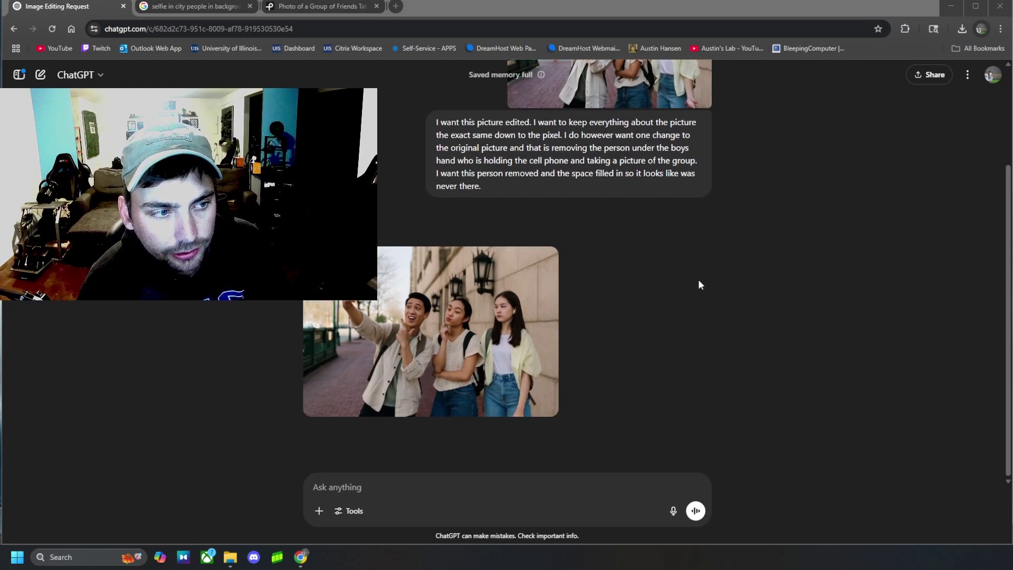
scroll(698, 285, "up", 3)
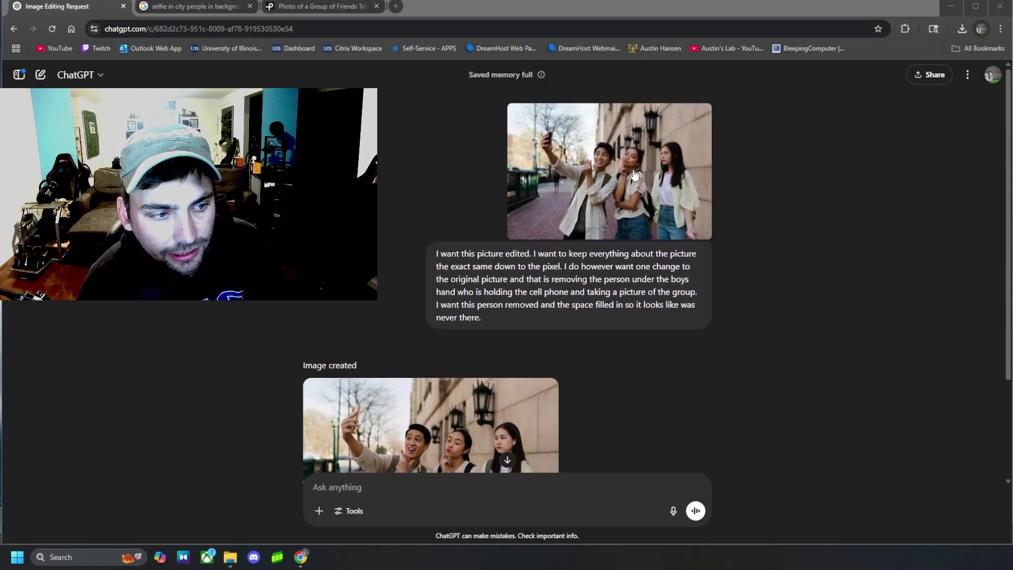
scroll(635, 176, "down", 3)
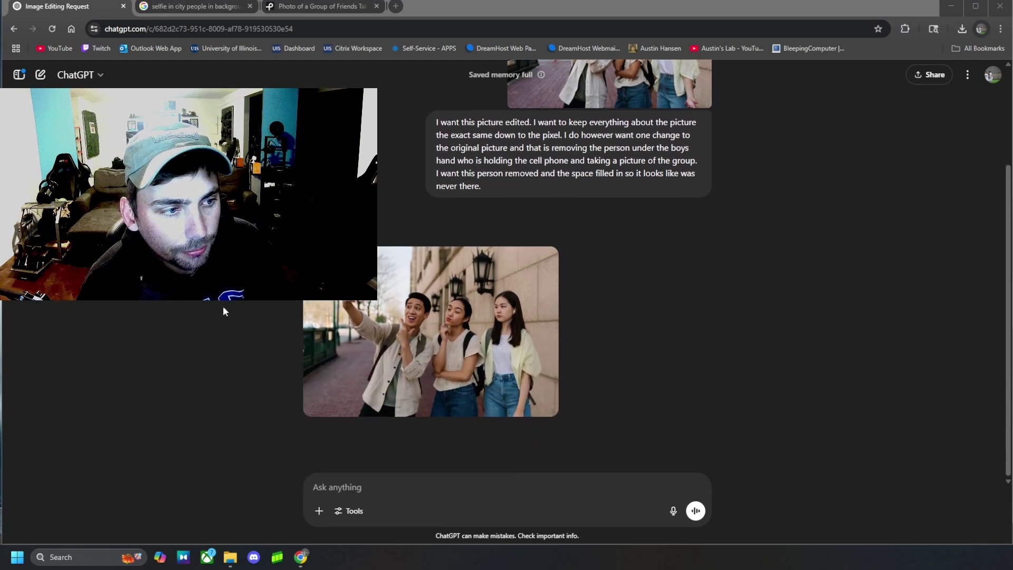
mouse_move(349, 378)
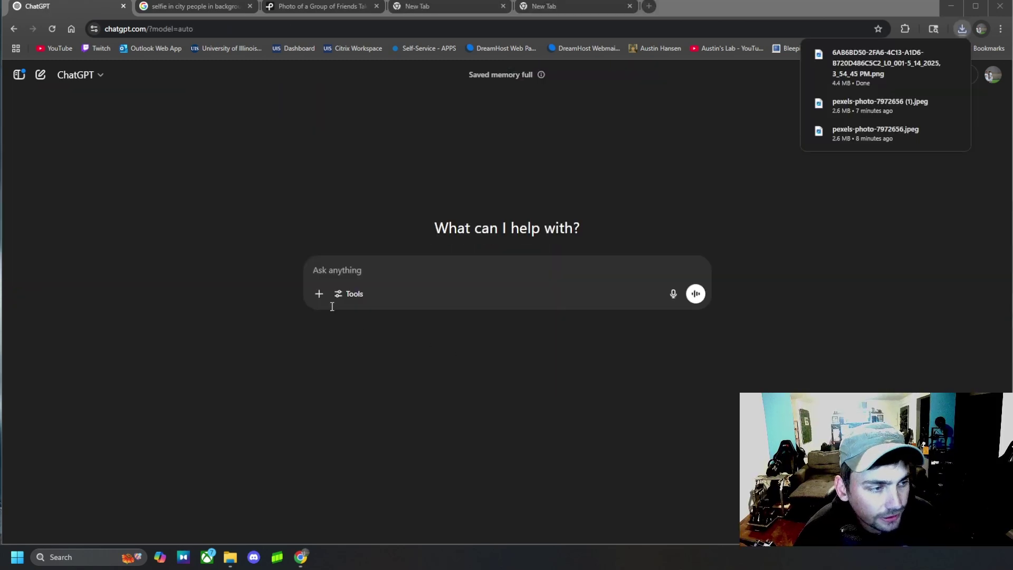
- Attach the most recently downloaded cartoon portrait PNG from Downloads to the new ChatGPT prompt
left_click(318, 294)
left_click(338, 317)
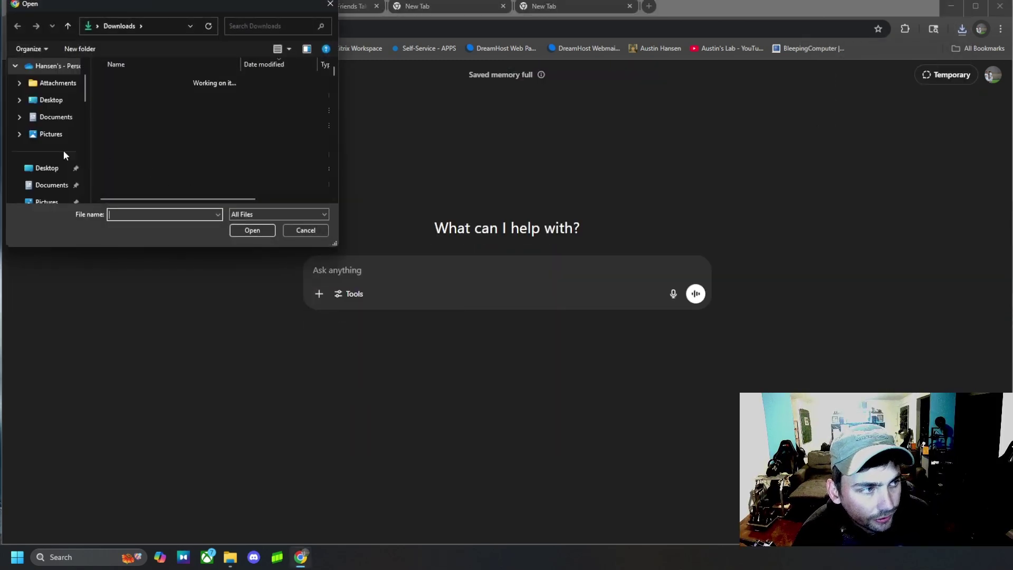
left_click(159, 93)
left_click(252, 230)
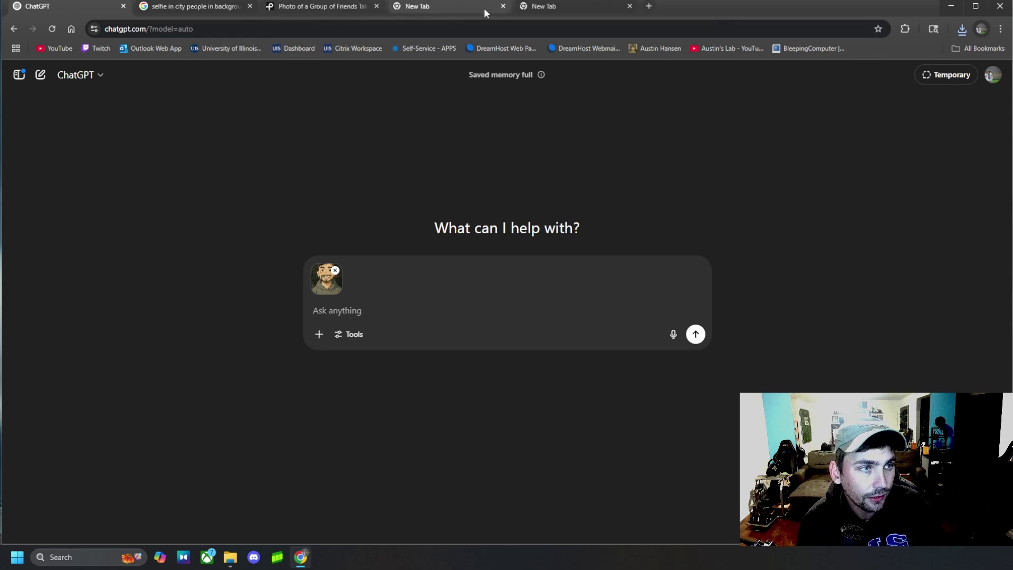
- Search Google for "sky beatiful background" in the empty browser tab
left_click(464, 7)
left_click(439, 25)
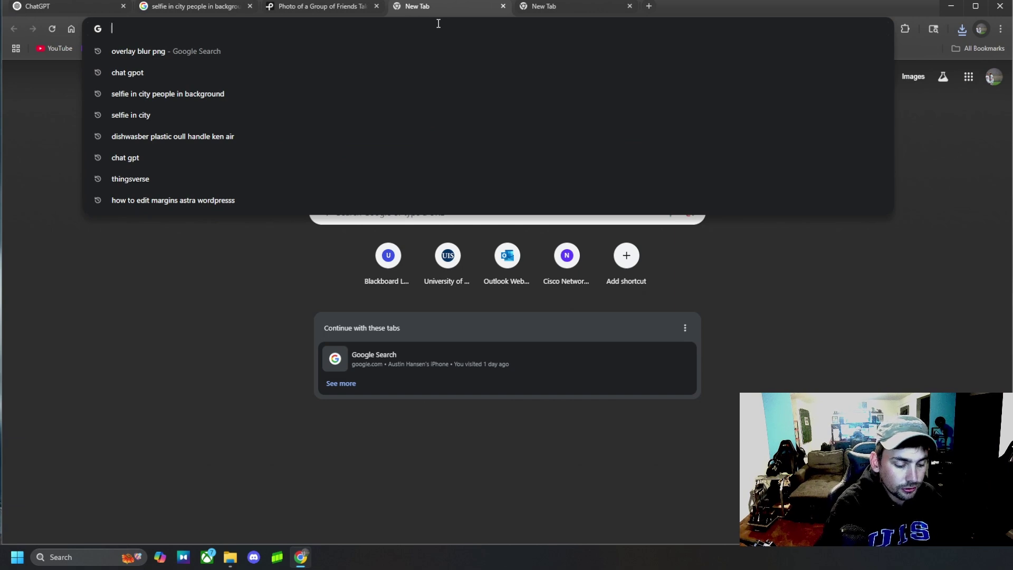
type("sky bea")
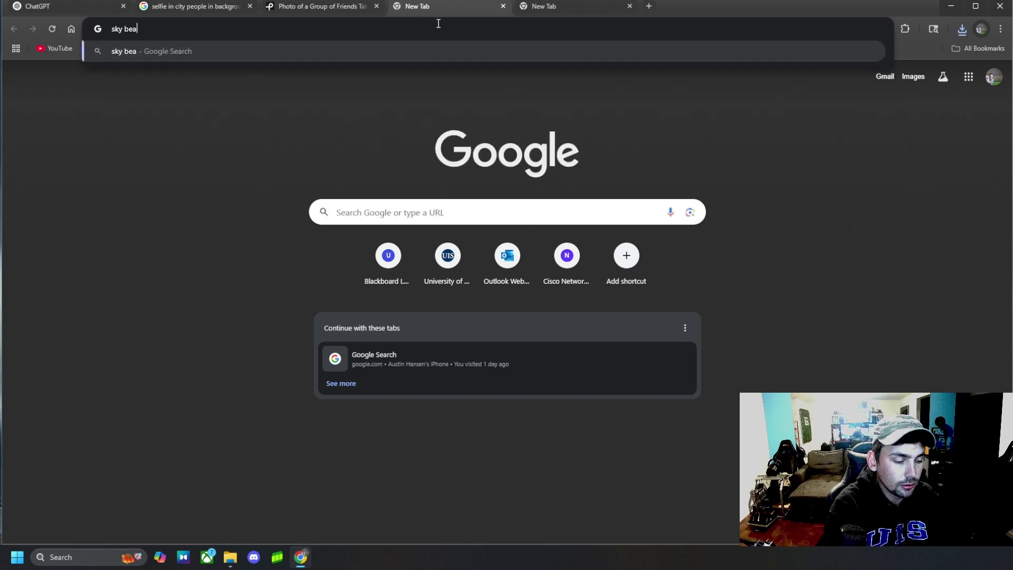
type("tiful background")
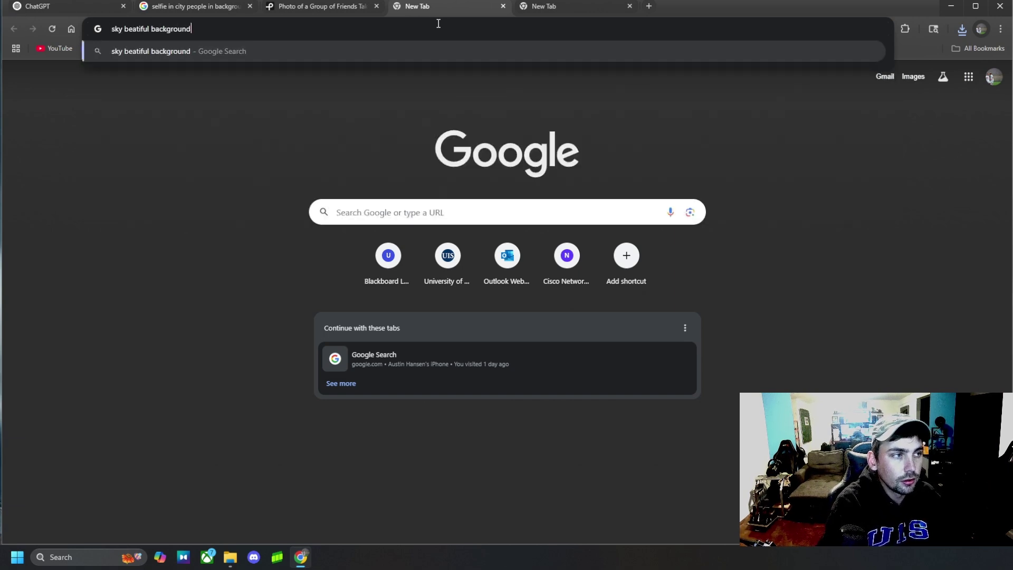
key("Return")
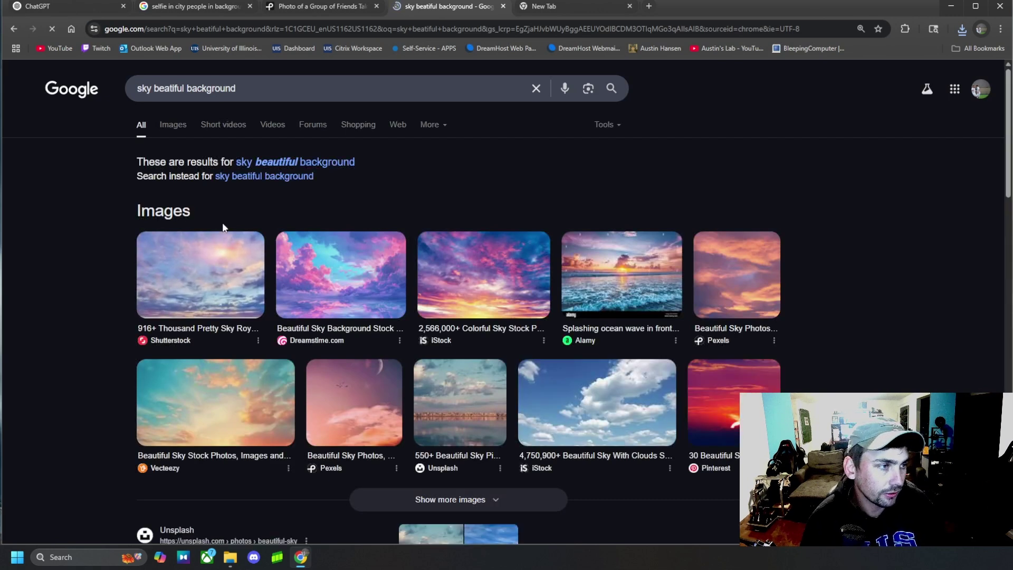
- Preview the Dreamstime image of pink and blue clouds over water and save it as a WEBP file in Downloads
left_click(216, 248)
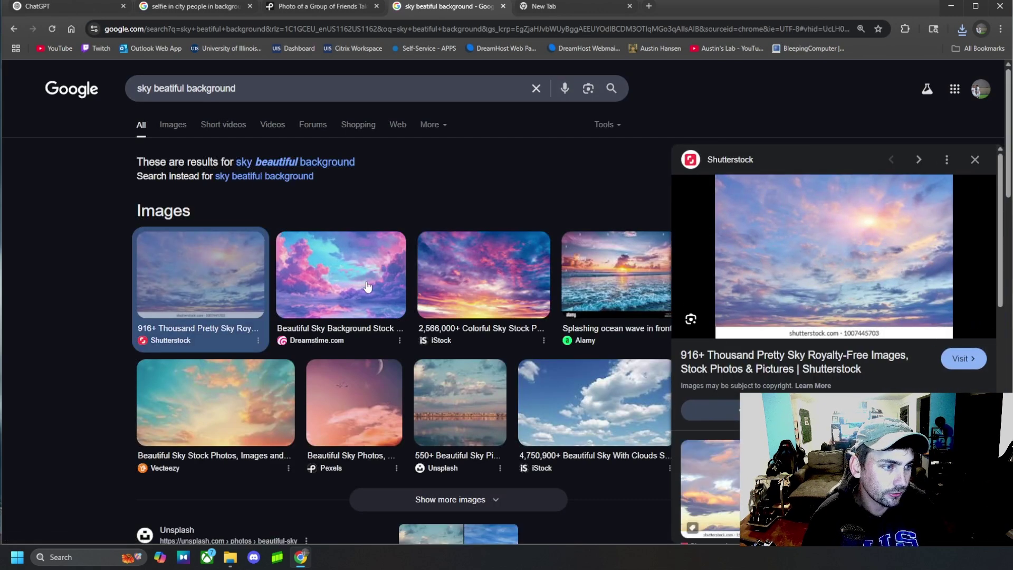
left_click(341, 274)
right_click(803, 273)
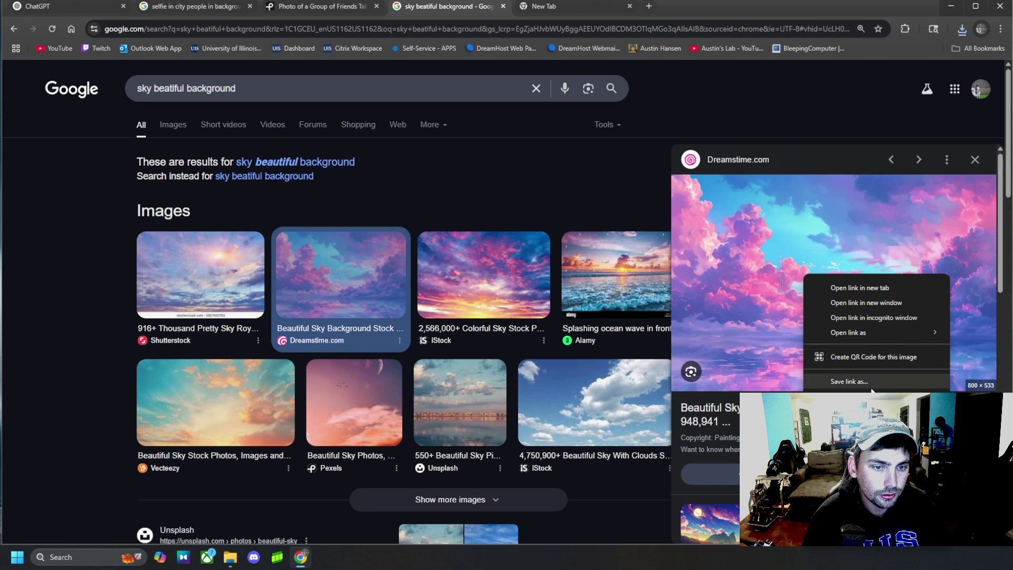
left_click(850, 434)
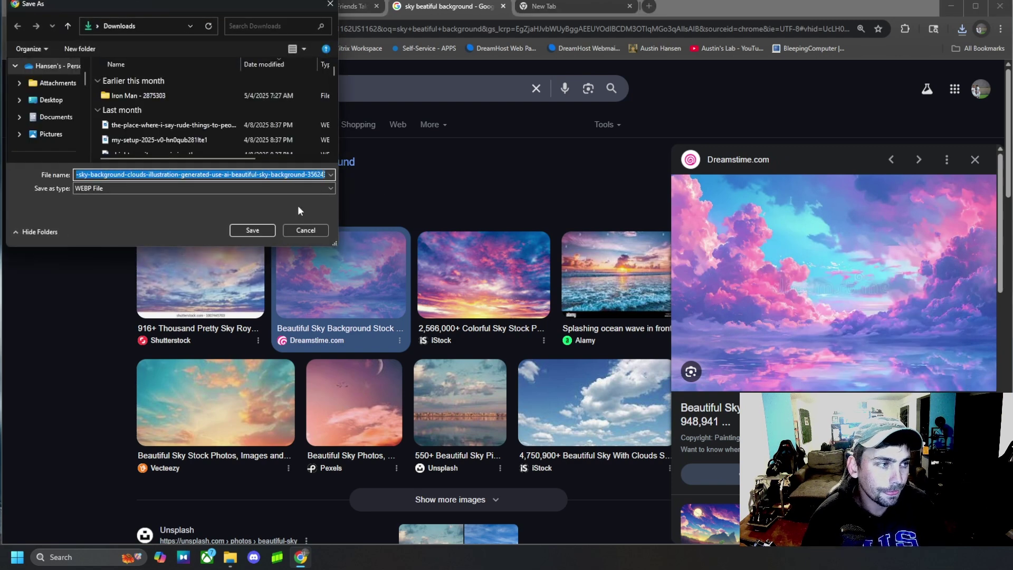
left_click(248, 225)
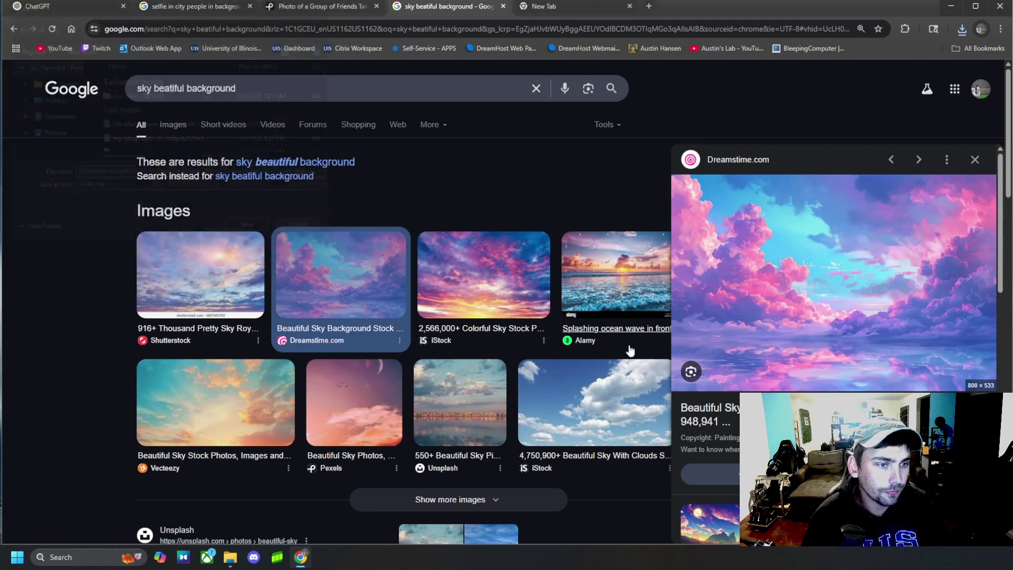
- Go to Dreamstime's beautiful sky background illustrations and open the pink tiny-clouds illustration in a new tab
left_click(375, 328)
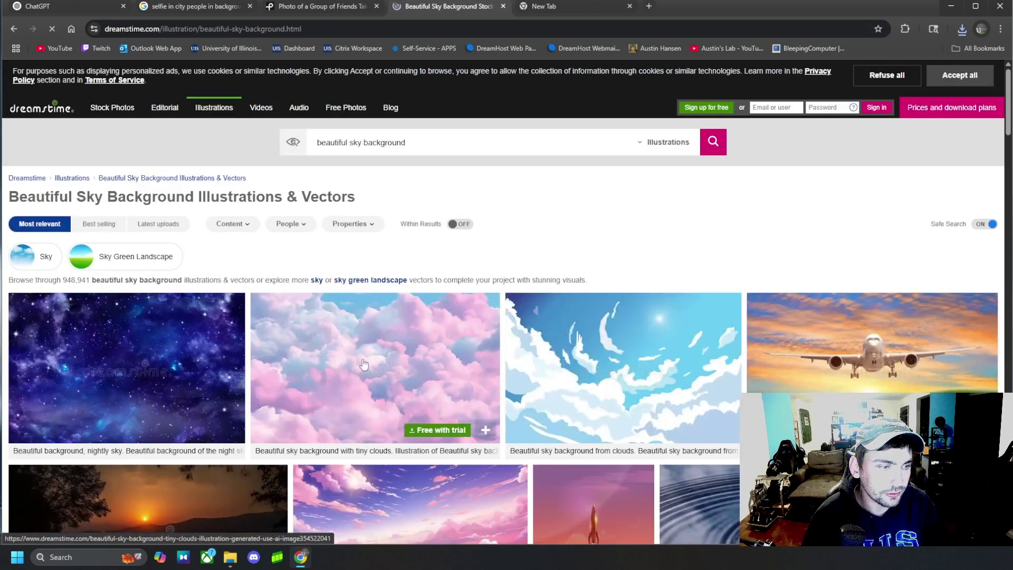
right_click(363, 360)
left_click(436, 267)
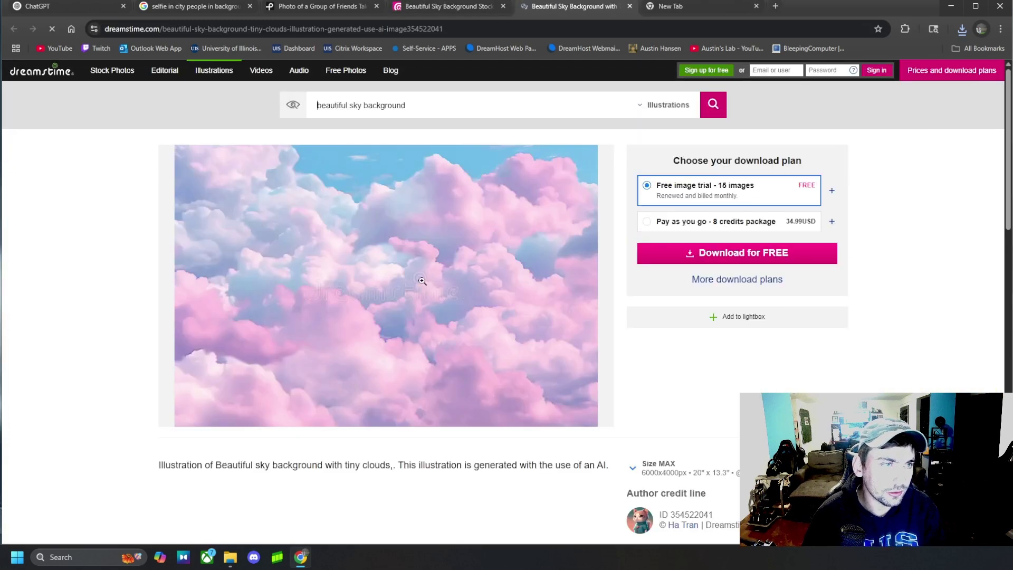
- Try to download the pink tiny-clouds illustration for free from Dreamstime and dismiss the account sign-up form
left_click(734, 256)
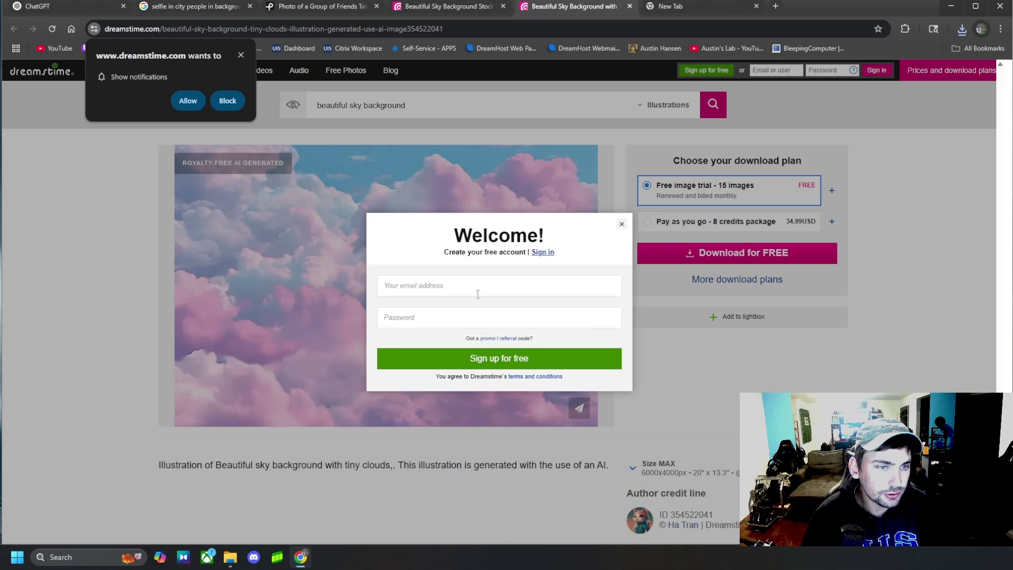
left_click(622, 224)
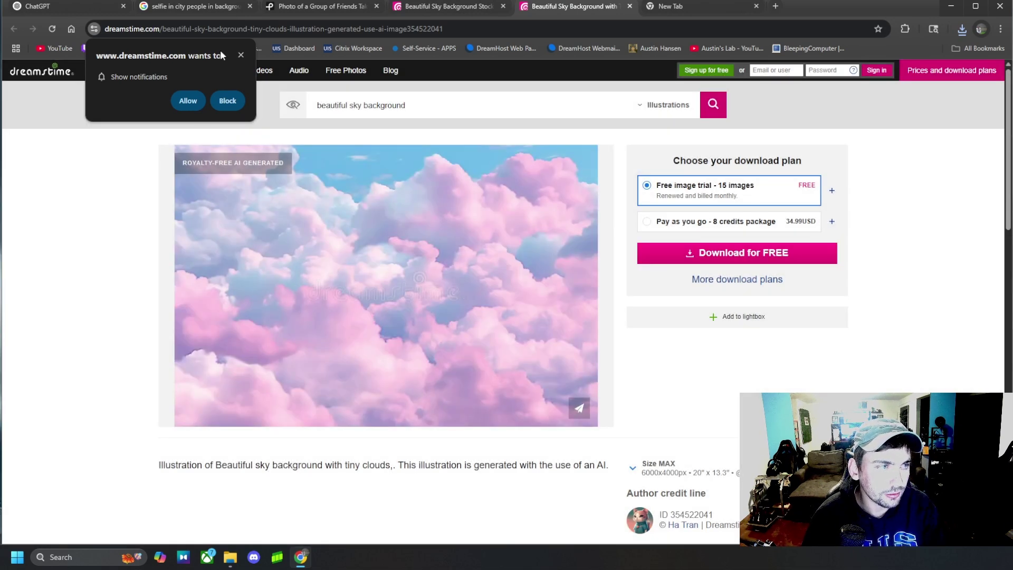
- Return to the Google search for the sky background and limit its image results to Creative Commons licenses
left_click(336, 7)
left_click(202, 7)
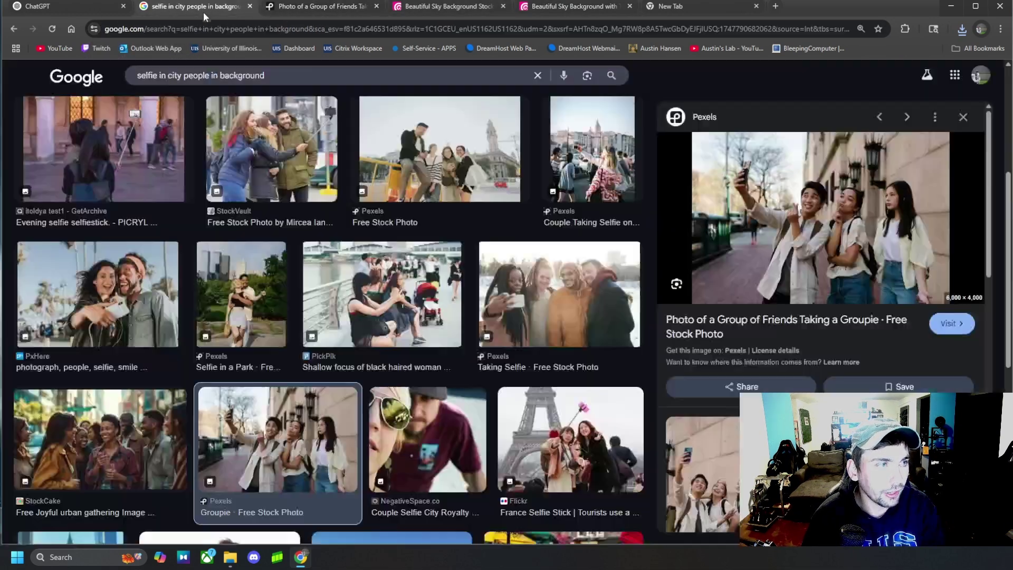
left_click(319, 6)
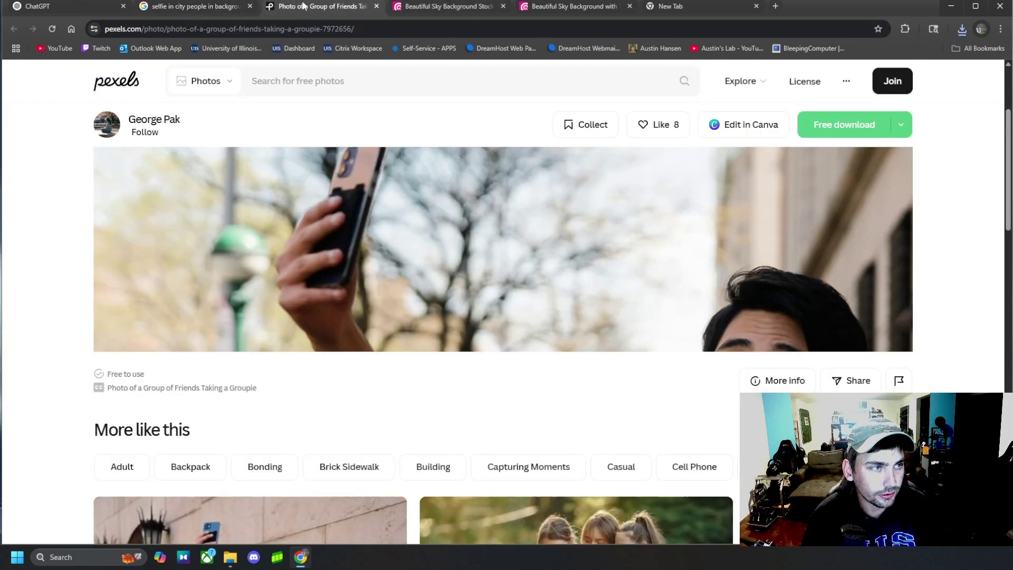
left_click(456, 7)
left_click(15, 29)
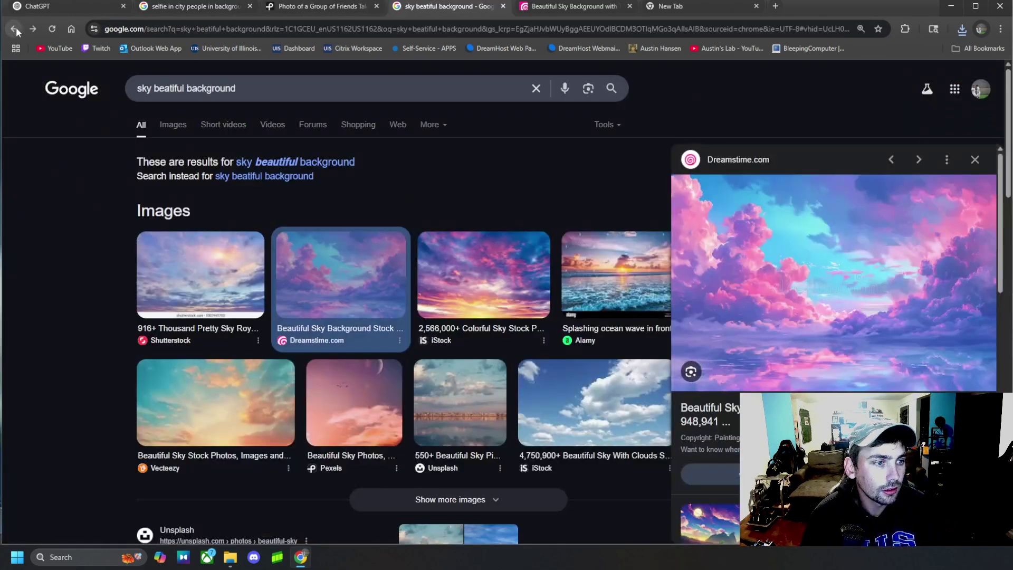
left_click(173, 124)
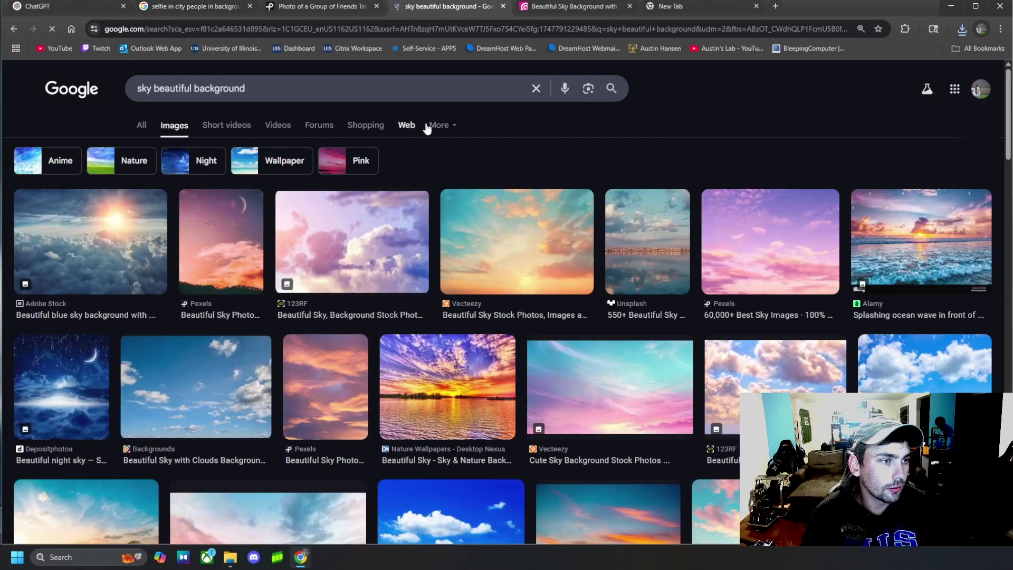
left_click(428, 126)
left_click(504, 125)
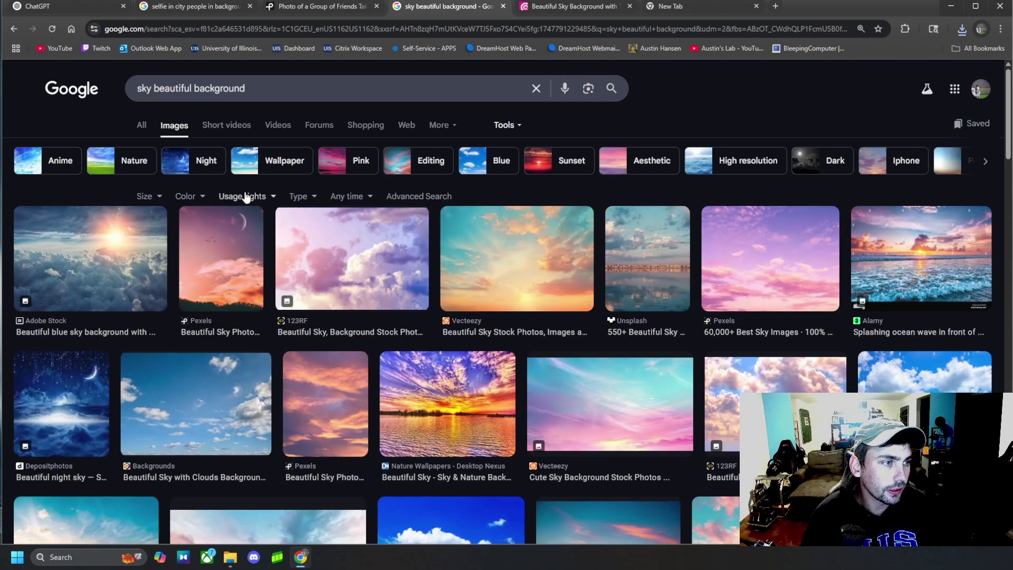
left_click(245, 197)
left_click(268, 231)
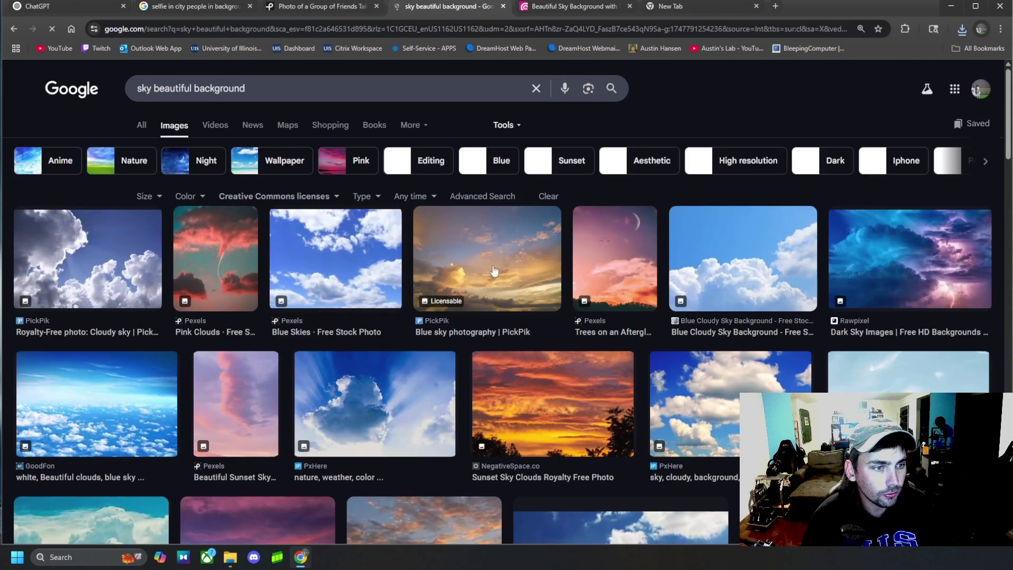
- Preview the PickPik photo of a golden cloudy sky and save it as the JPEG "images (3)" in Downloads
left_click(495, 271)
right_click(809, 325)
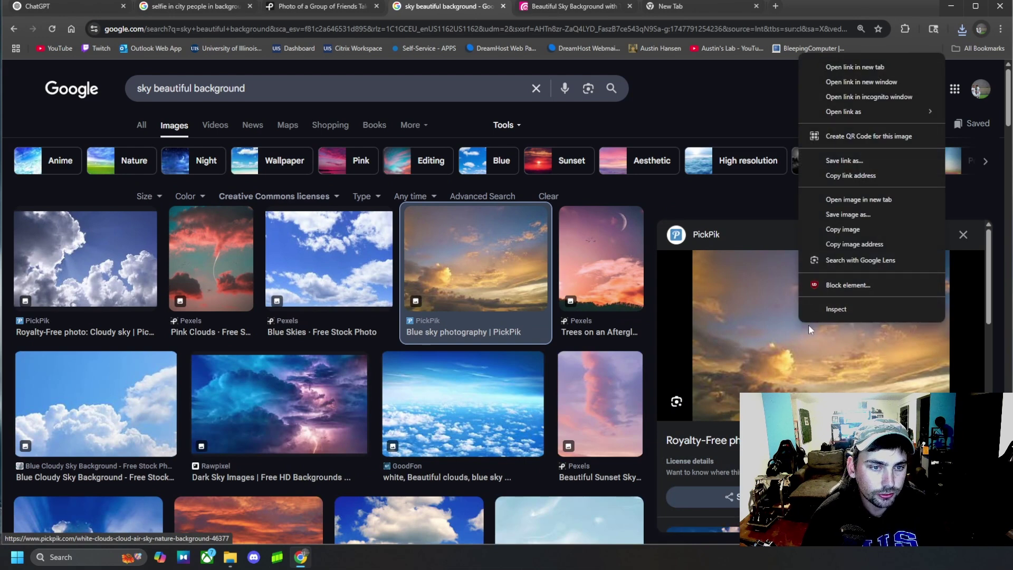
left_click(864, 214)
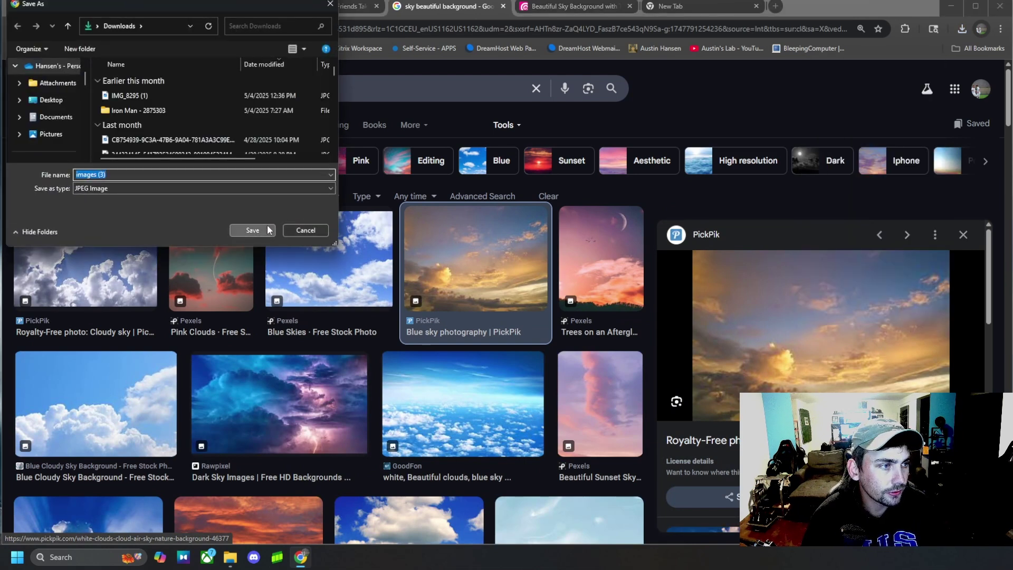
left_click(269, 230)
- Switch to ChatGPT and attach "images (3)" from Downloads to the prompt alongside the cartoon portrait
left_click(53, 6)
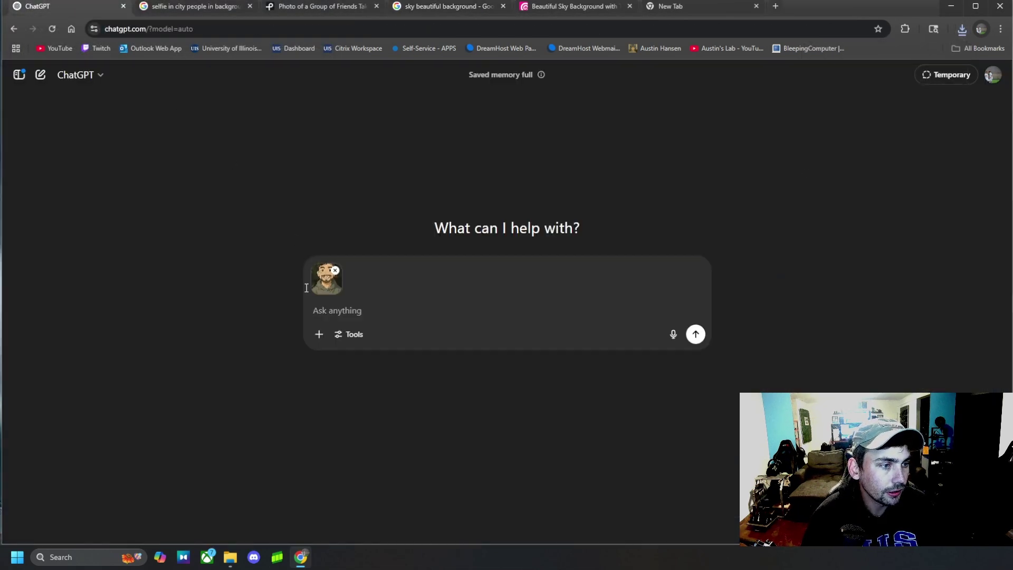
left_click(319, 334)
left_click(346, 357)
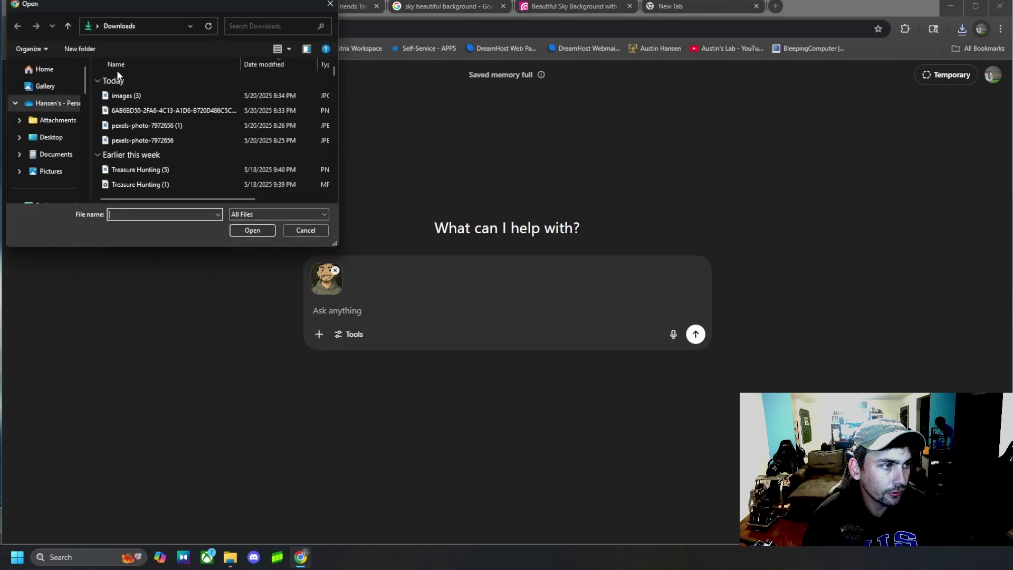
left_click(140, 96)
left_click(252, 231)
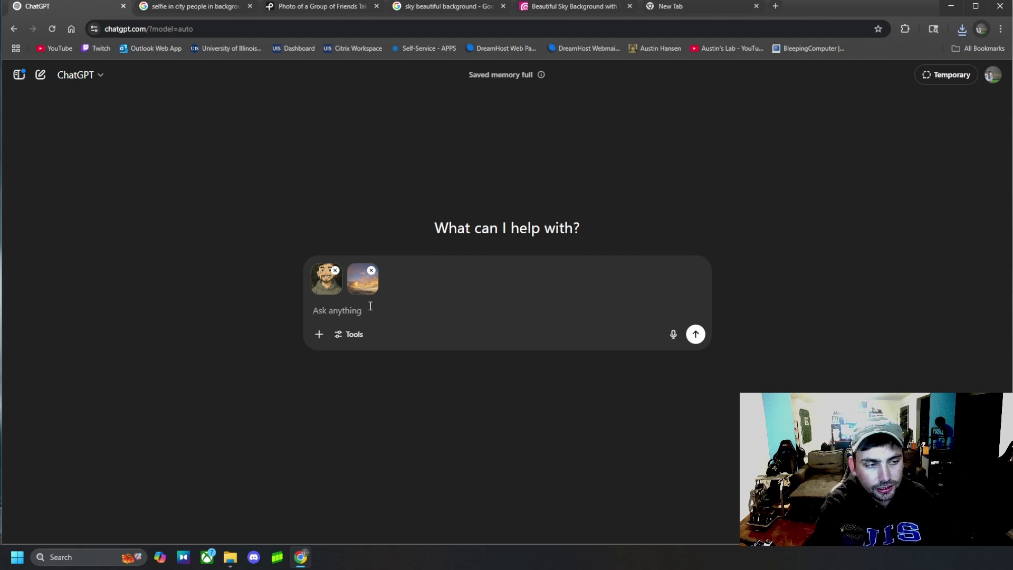
- Send the prompt "put this anime picture of my self into the background of this sky photo."
type("P")
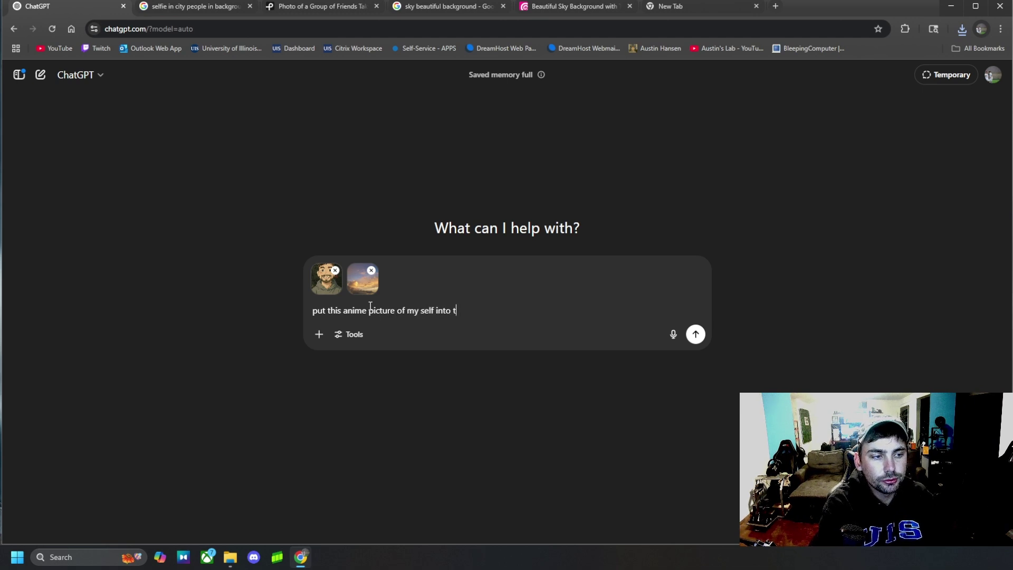
key("BackSpace")
type("k")
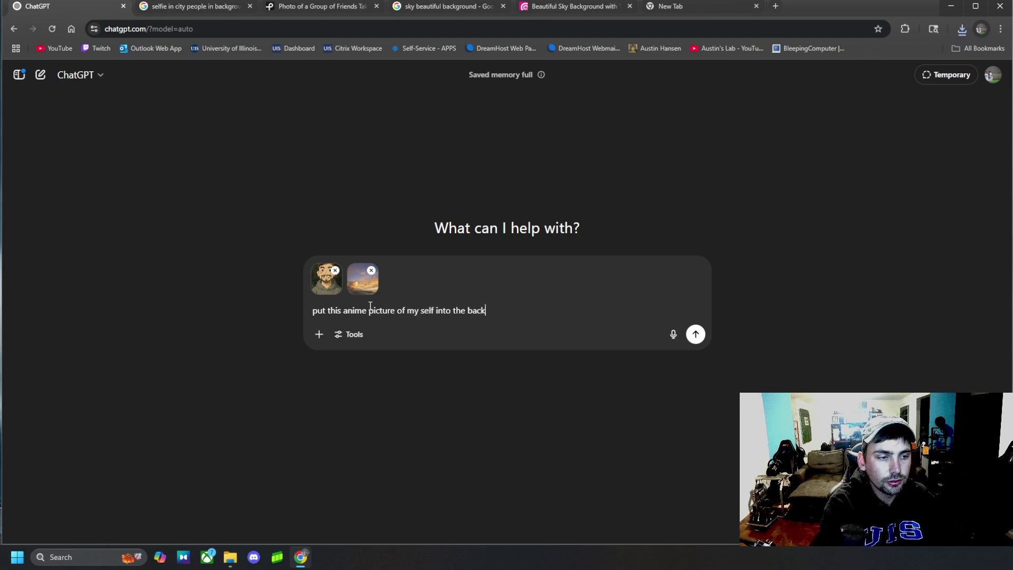
type("ground of thi s")
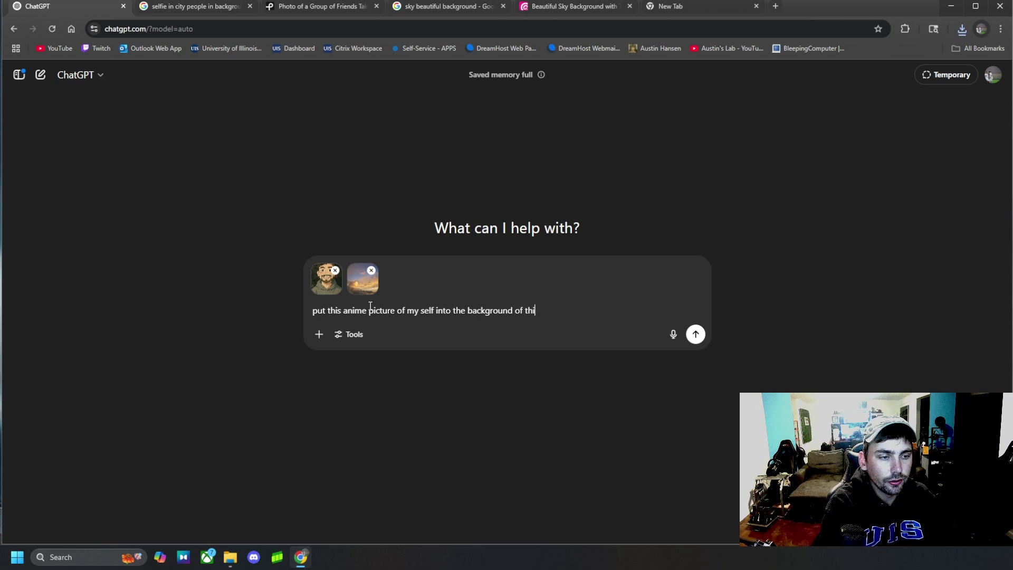
key("BackSpace")
key("BackSpace")
type("s sk")
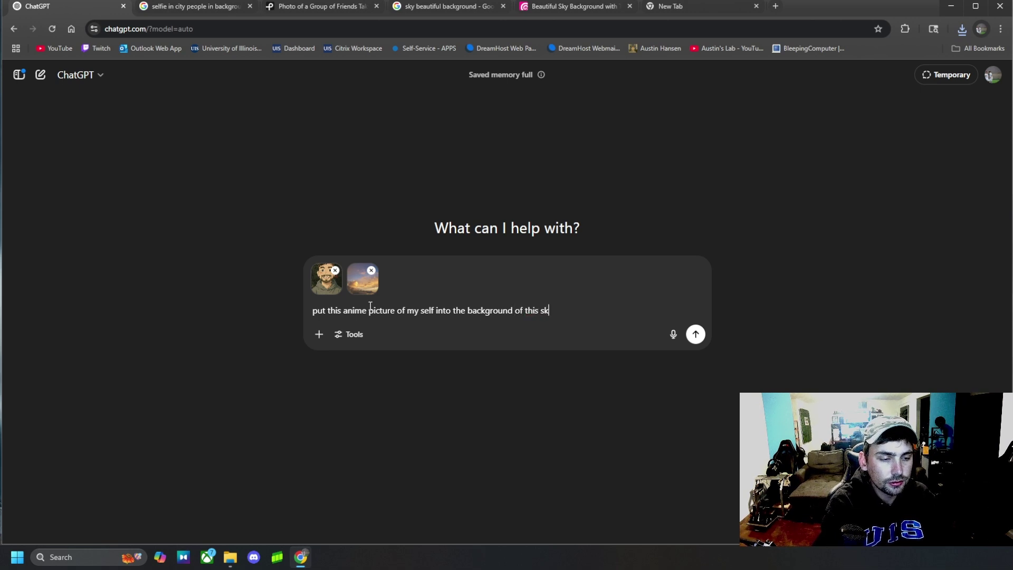
type("y photo.")
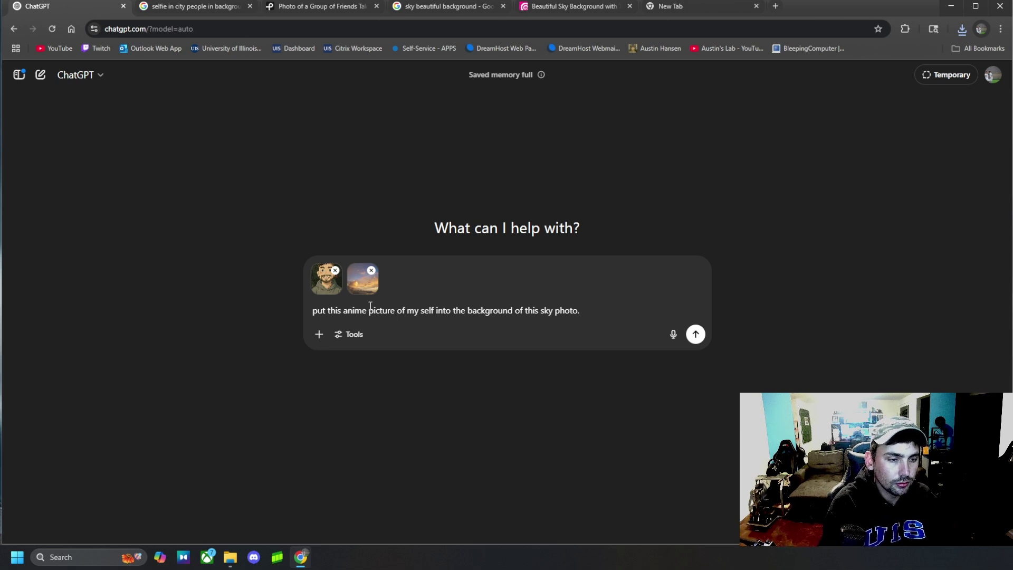
key("Return")
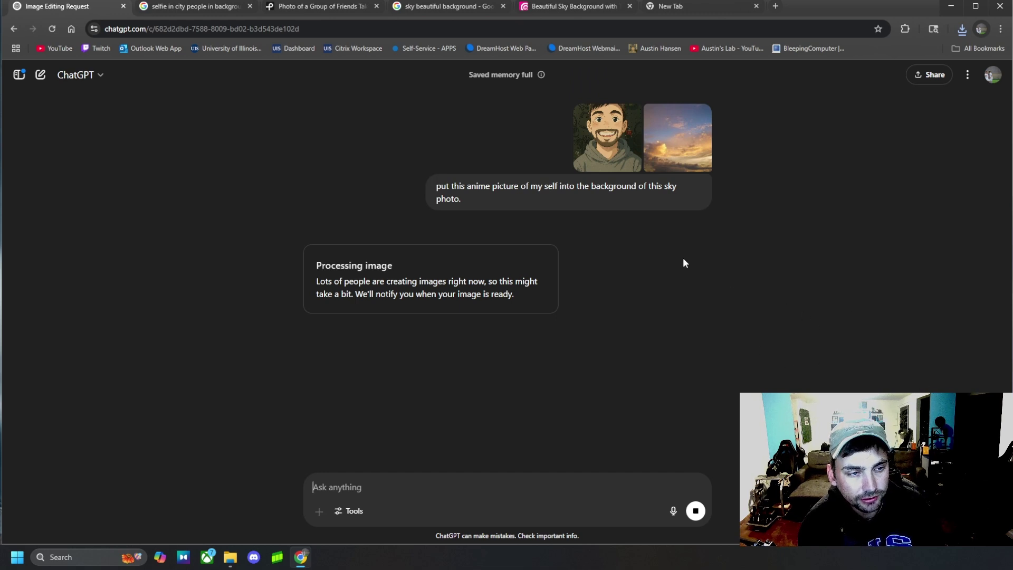
- View the attached cartoon portrait and the sky photo enlarged in turn, closing each preview
left_click(609, 152)
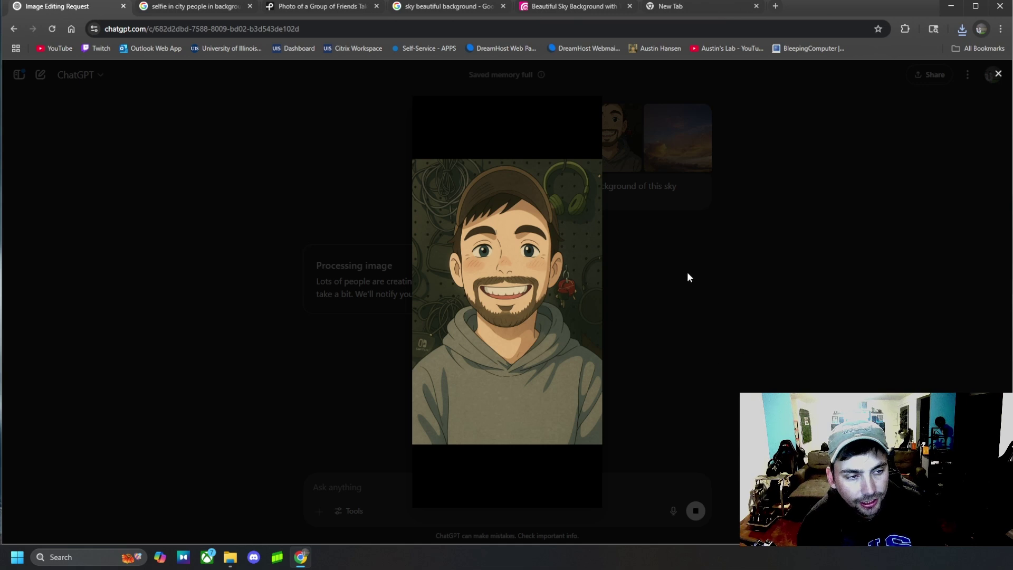
left_click(695, 284)
left_click(686, 145)
left_click(708, 315)
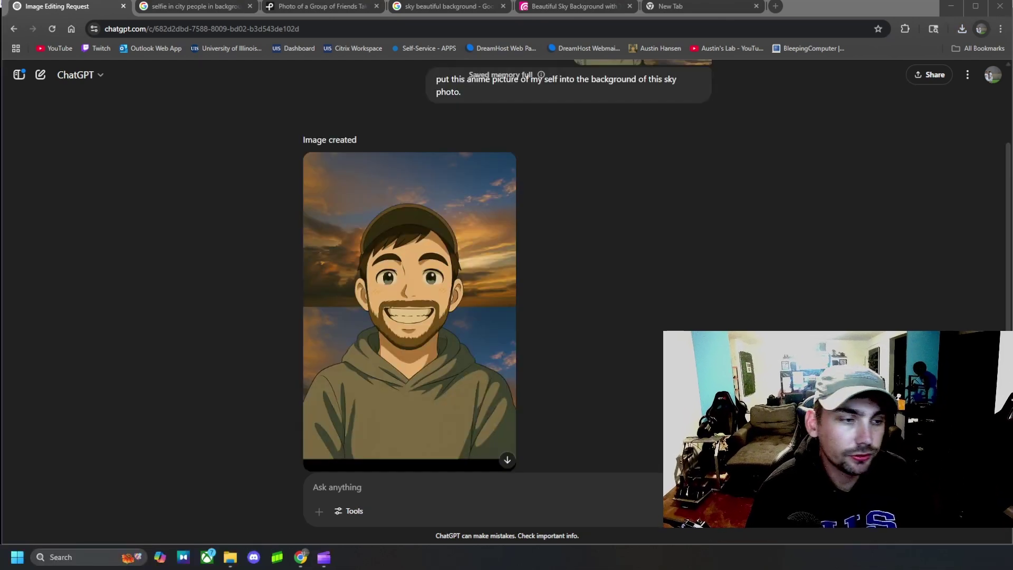
- View the generated portrait enlarged, close it, and compare the result with the attached source images
left_click(410, 307)
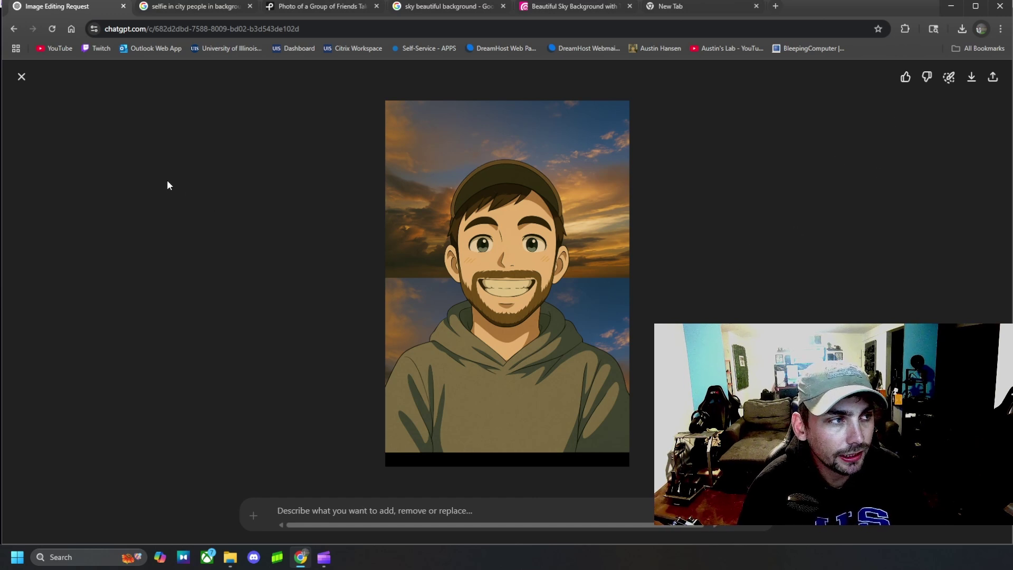
left_click(21, 76)
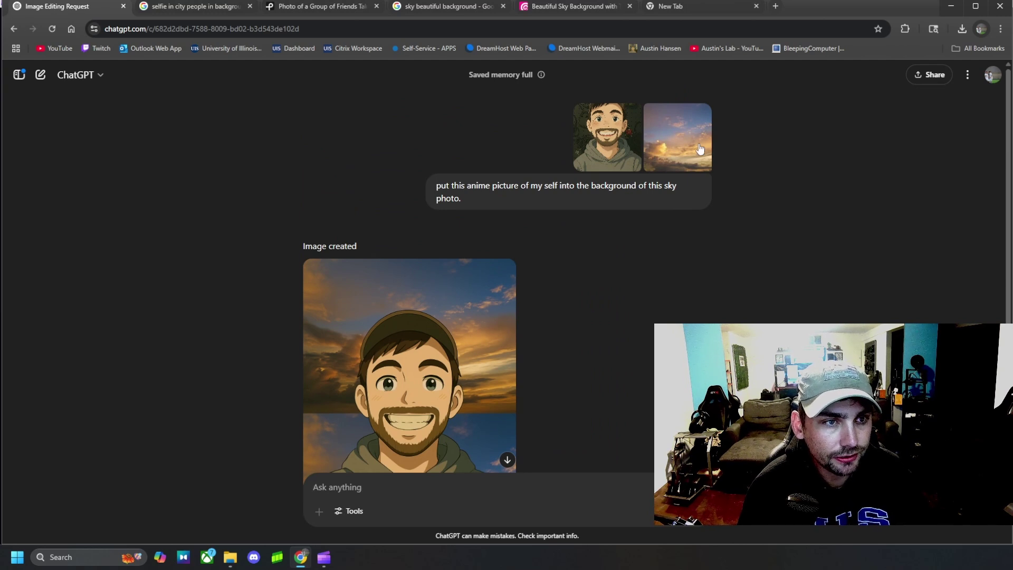
scroll(699, 149, "down", 2)
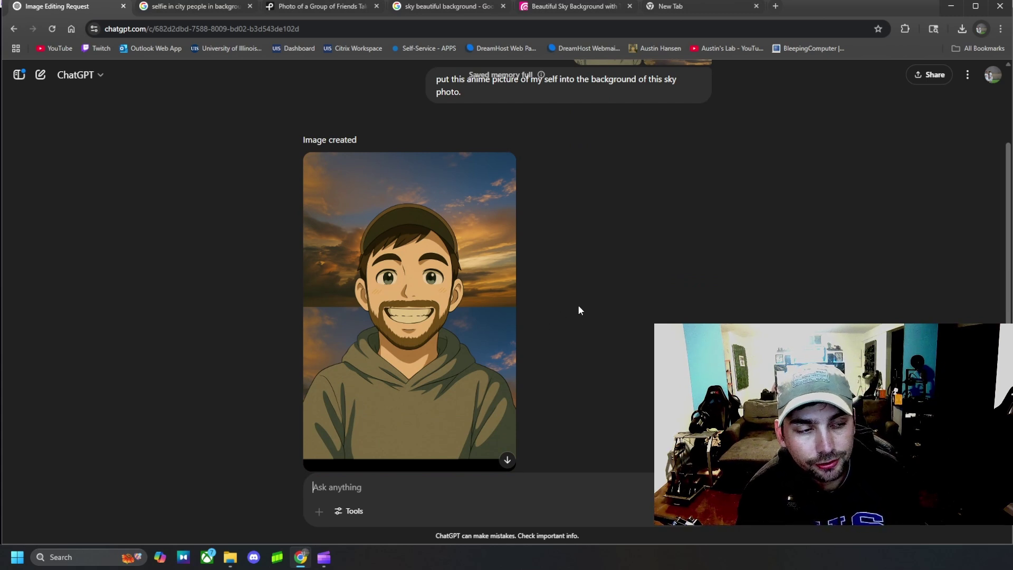
scroll(577, 310, "down", 1)
scroll(574, 310, "up", 3)
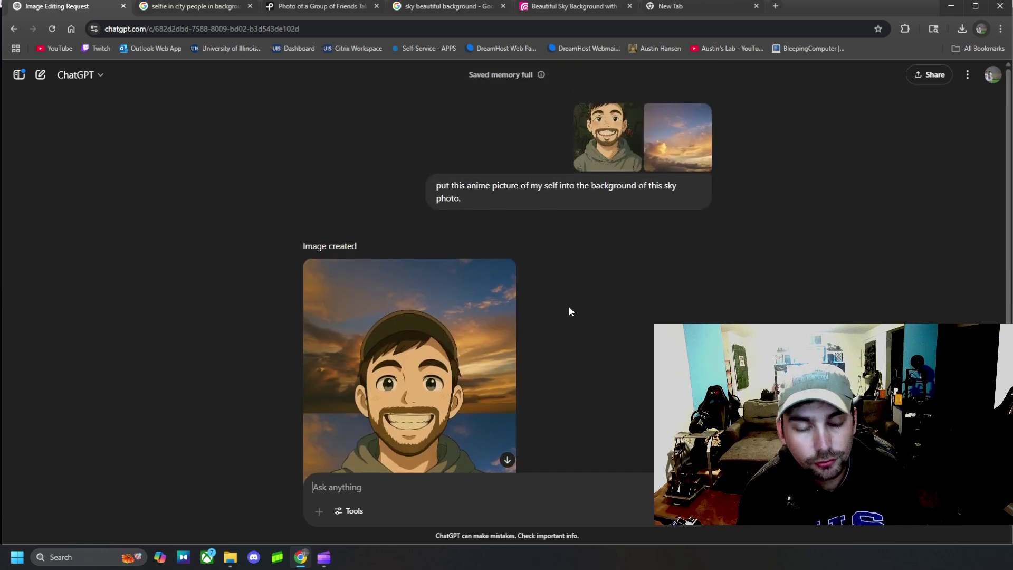